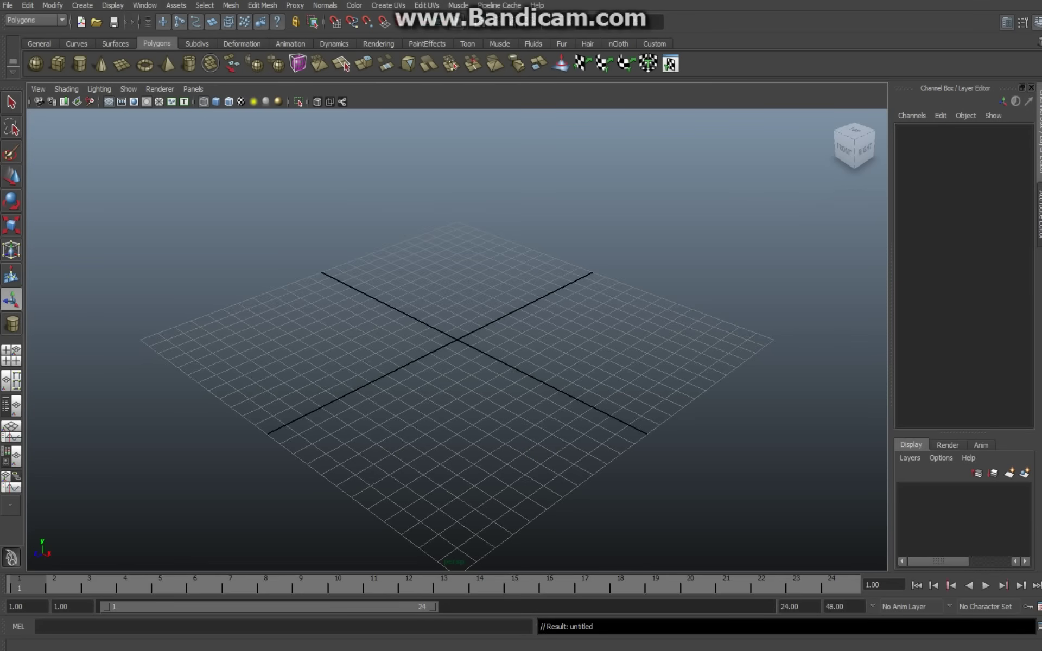
- Start a CV curve at the grid's left and snake it along the front edge
key(t)
click(83, 5)
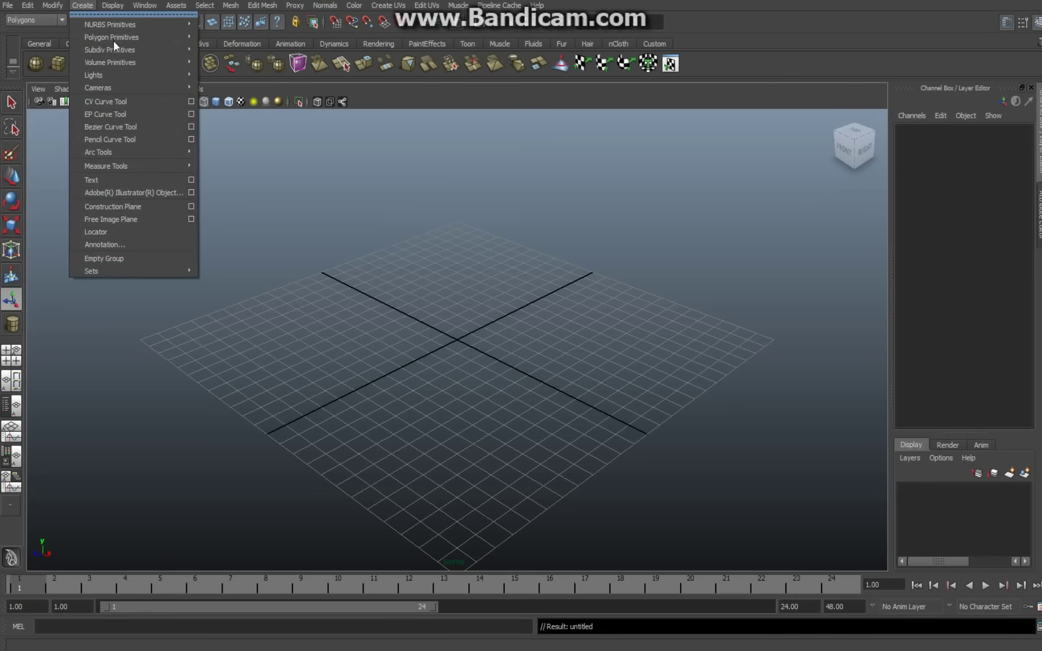
click(148, 101)
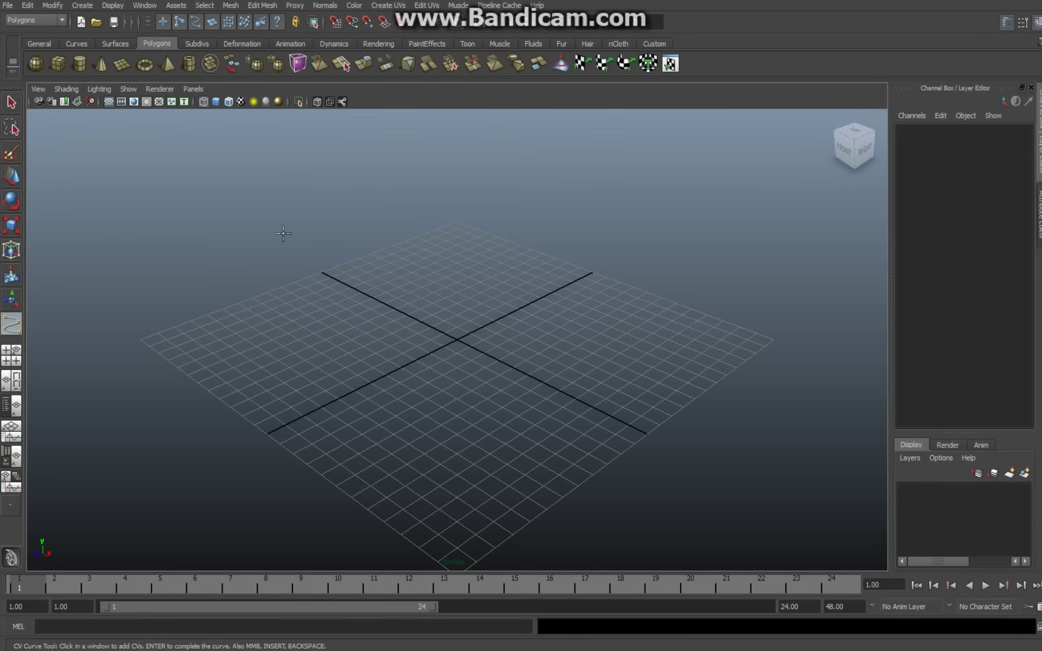
click(230, 334)
click(285, 333)
click(318, 349)
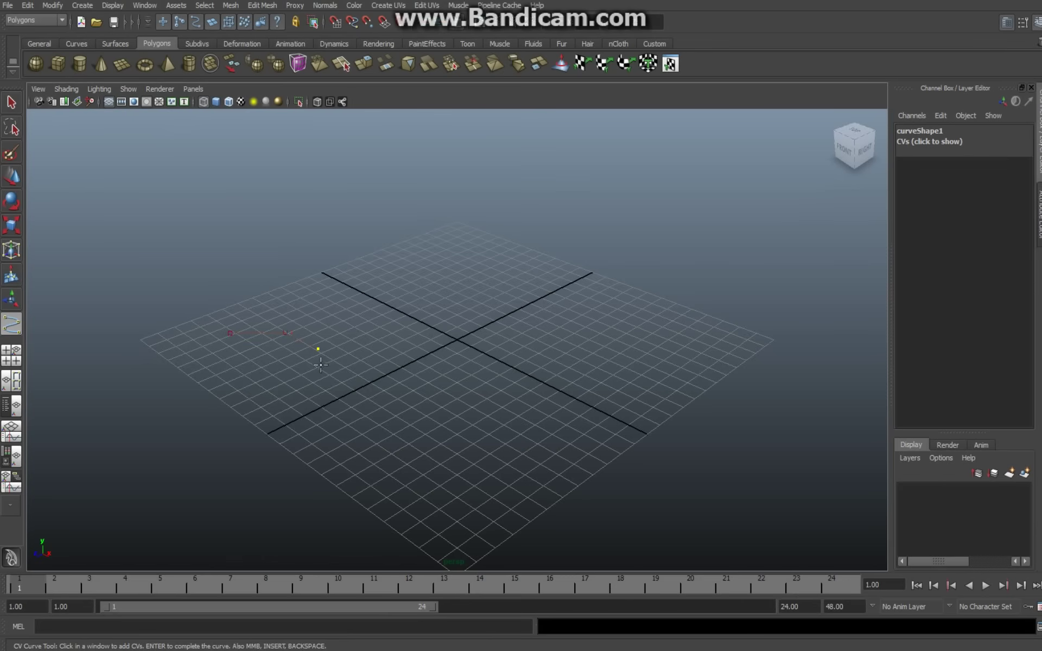
click(353, 390)
click(387, 447)
click(433, 479)
click(495, 493)
click(549, 470)
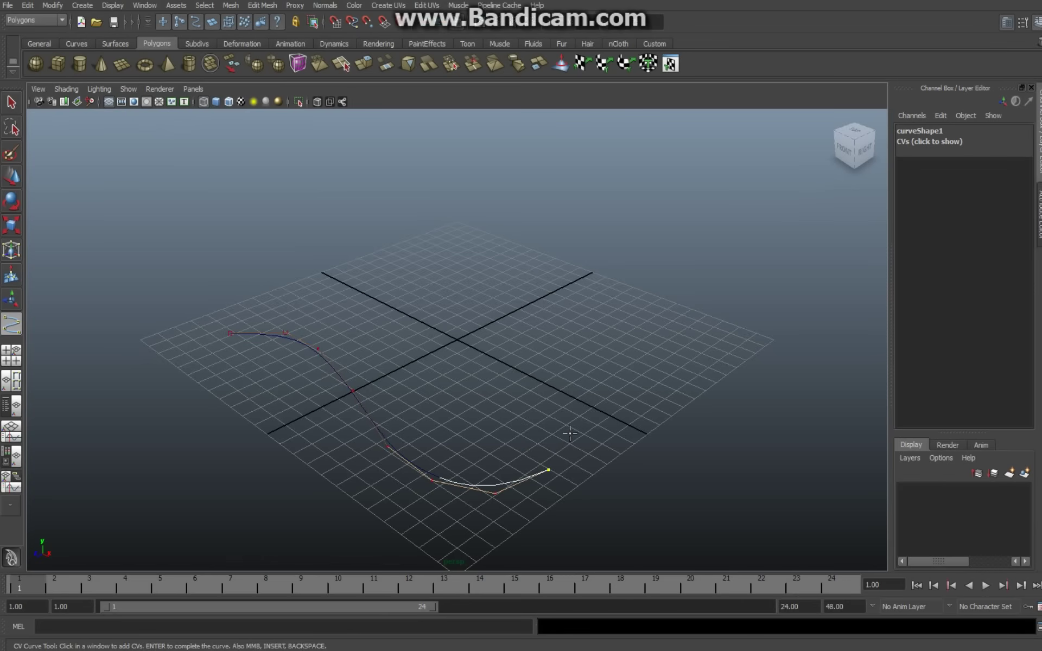
- Loop the curve back across the centre and over the top, ending it at the right
click(572, 435)
click(566, 376)
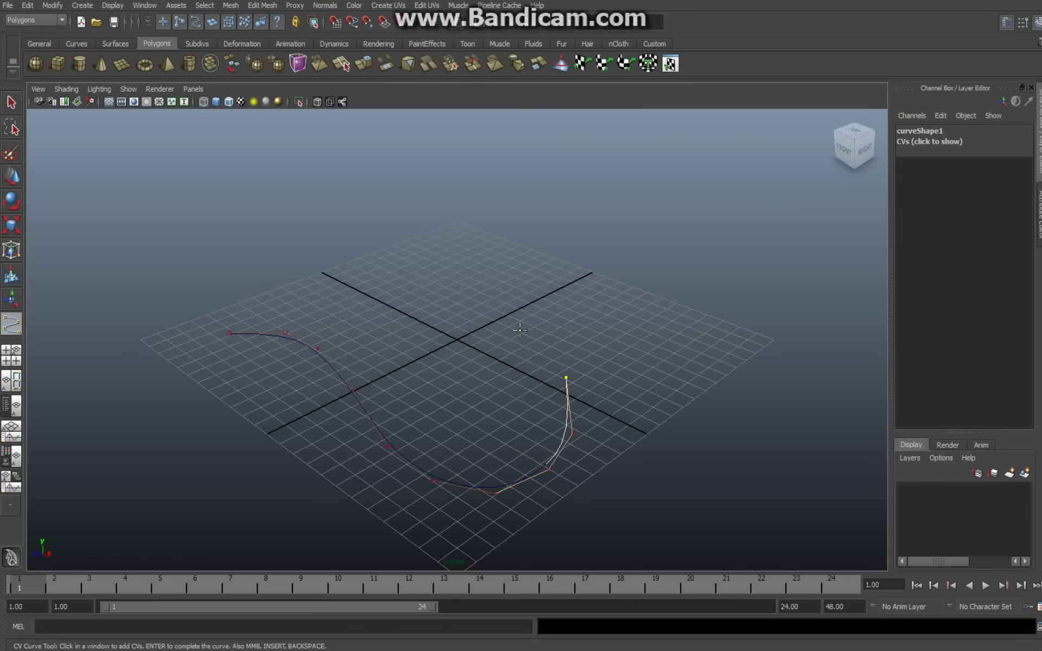
click(534, 337)
click(479, 309)
click(437, 281)
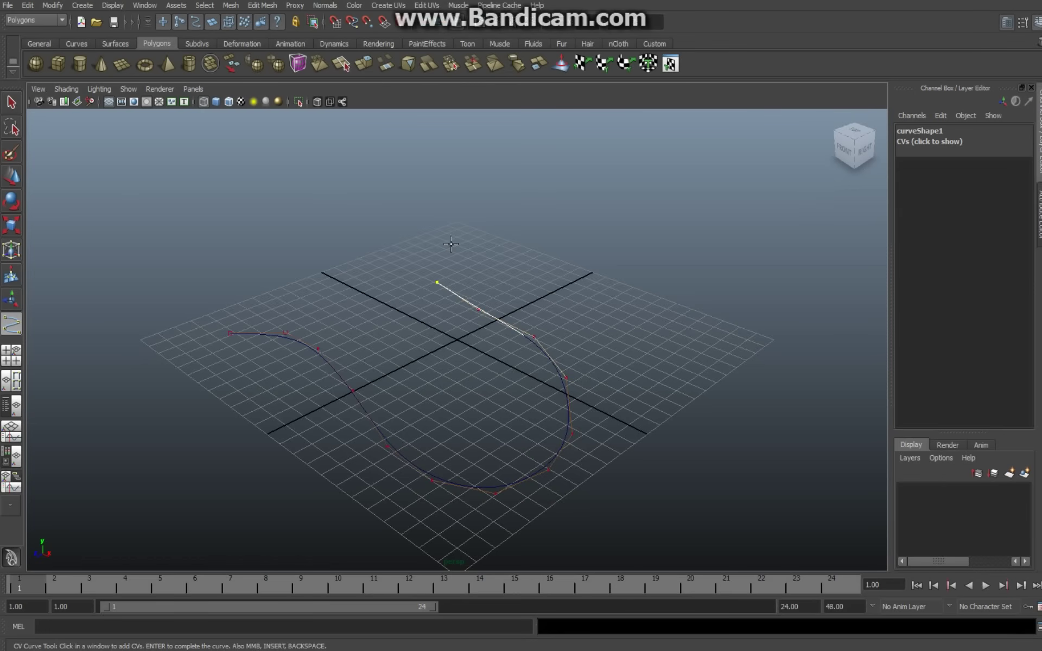
click(451, 246)
click(531, 249)
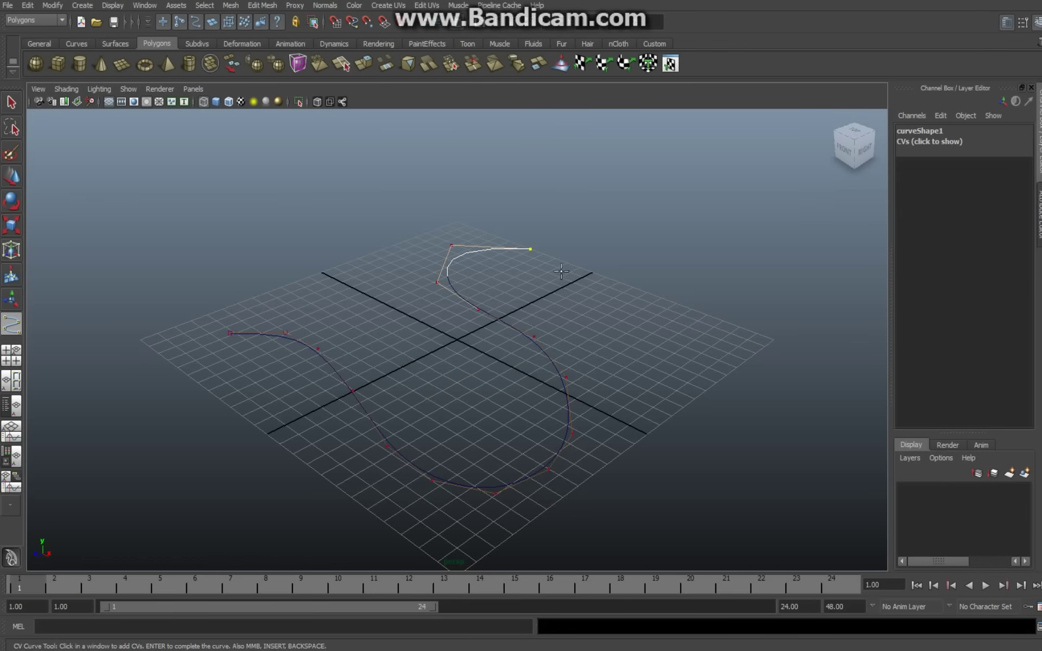
click(586, 293)
click(616, 345)
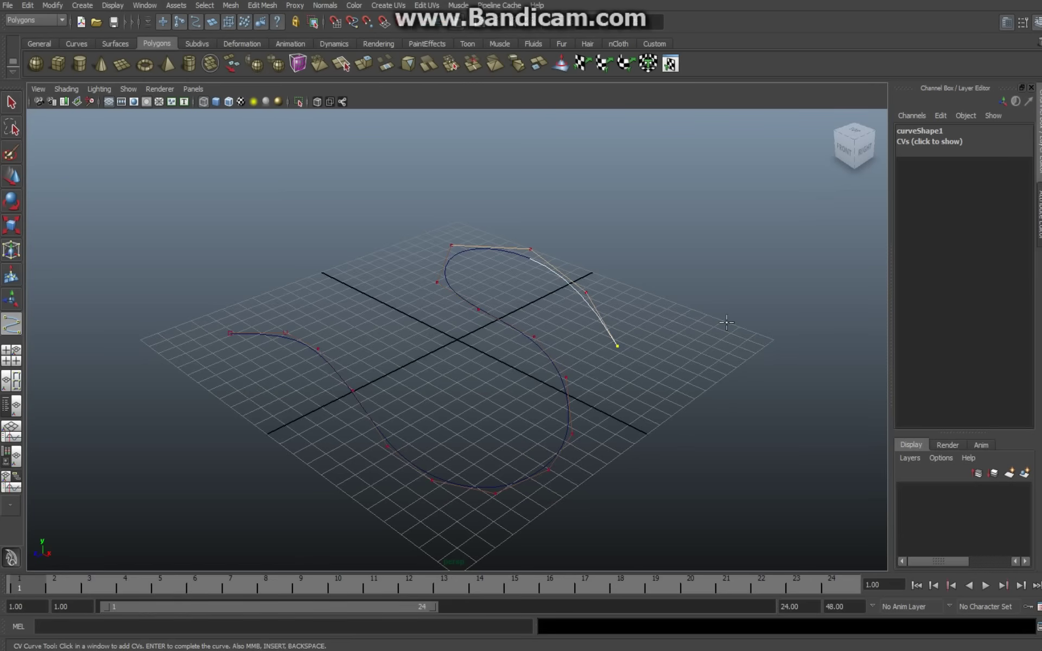
key(q)
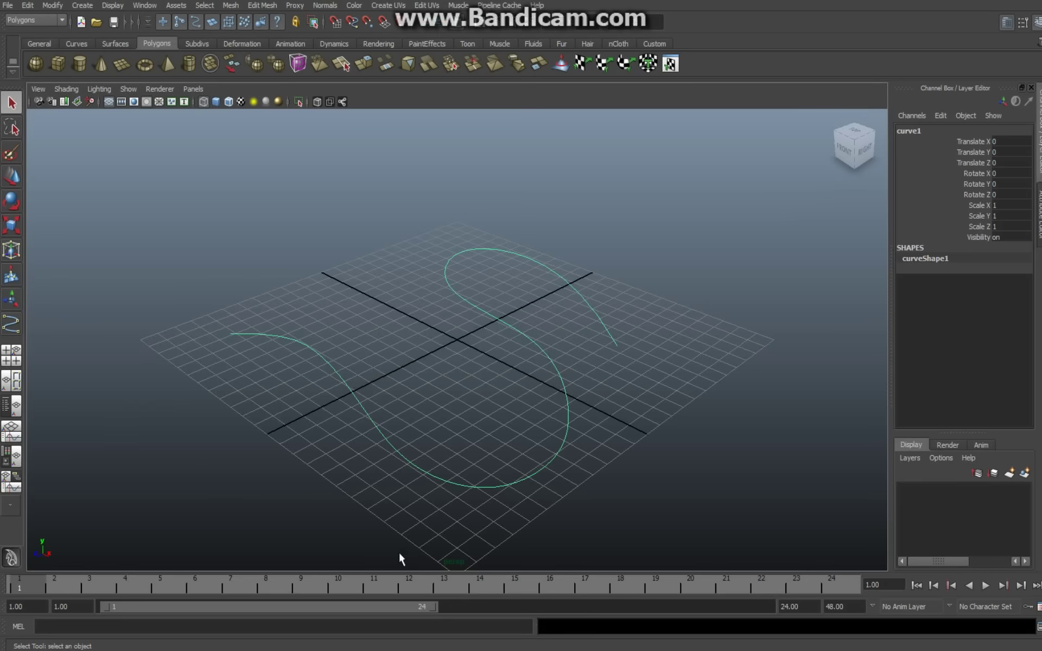
alt+drag(239, 476, 338, 459)
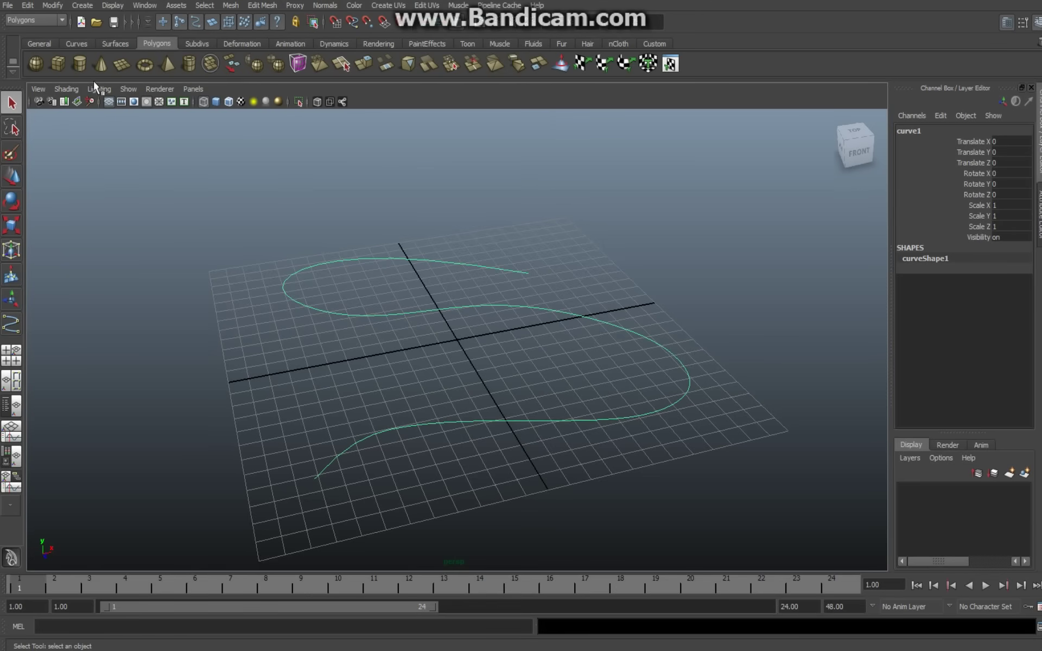
- Create a polygon cylinder beside the curve with height and cap subdivisions set to 2
click(82, 62)
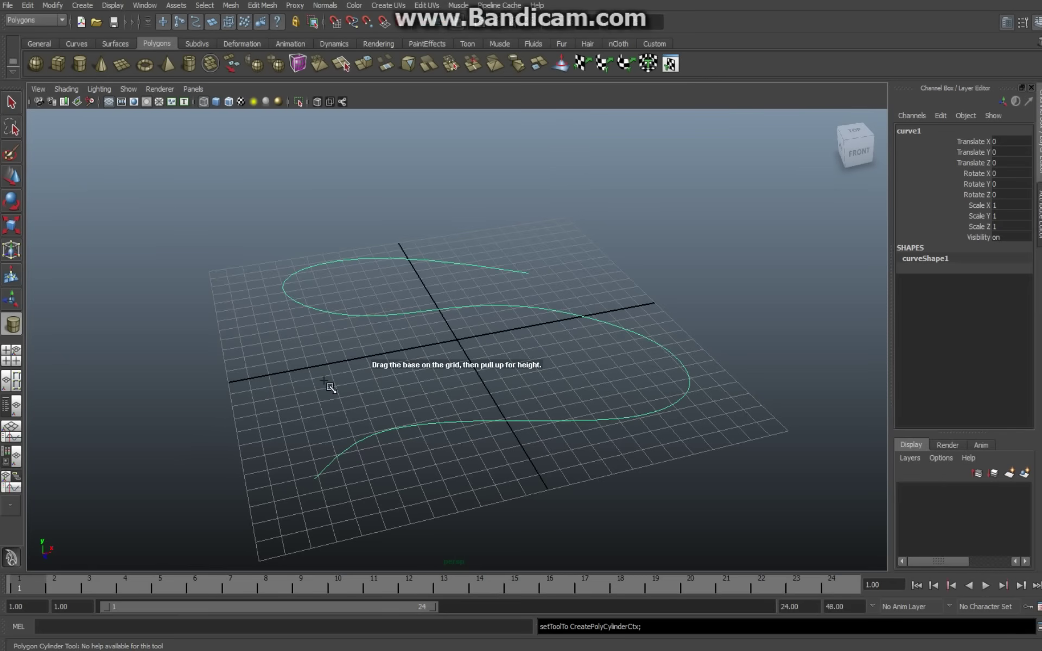
drag(312, 394, 317, 359)
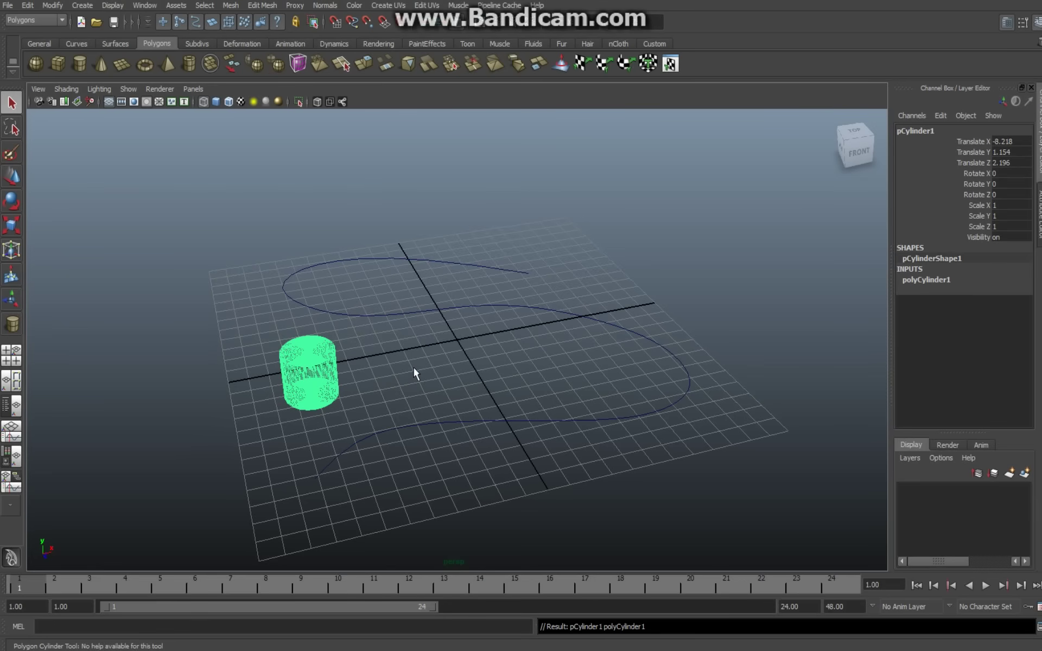
key(ctrl+a)
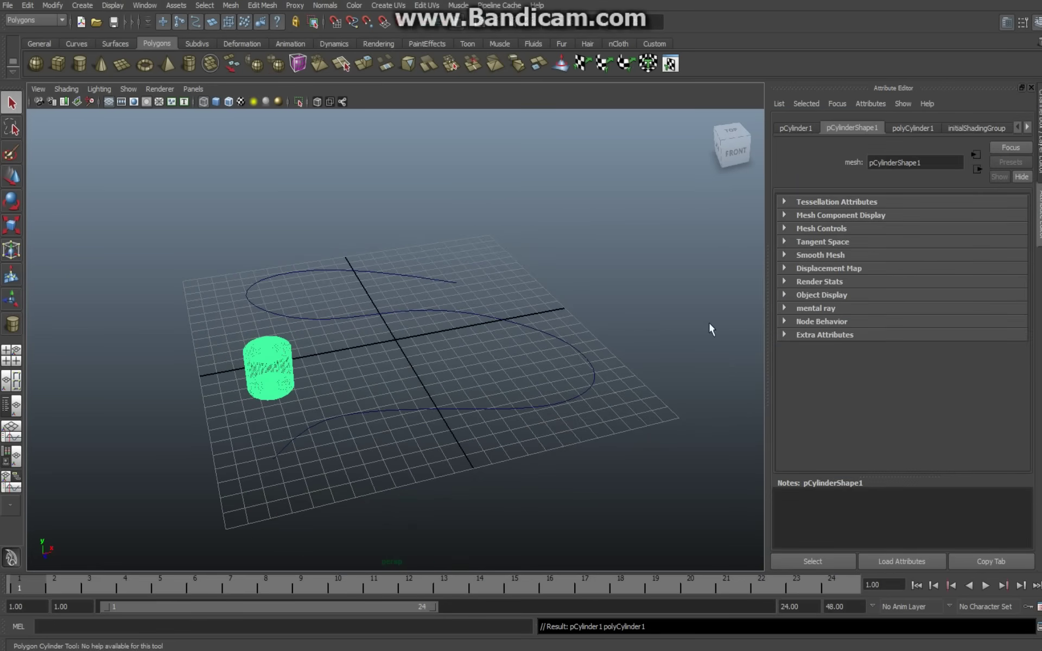
click(920, 127)
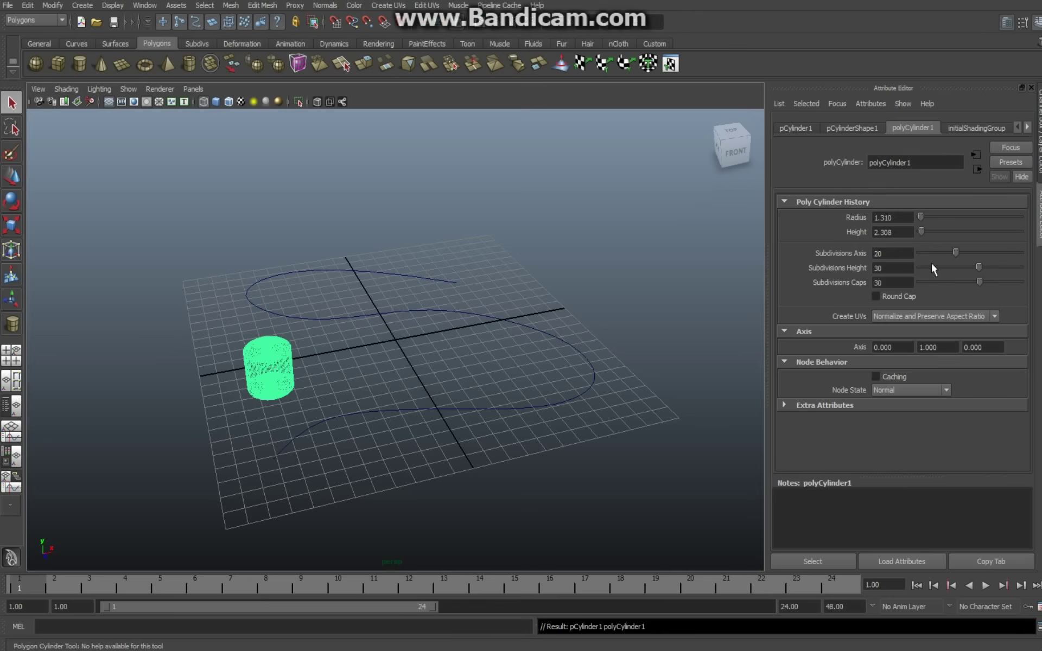
drag(977, 267, 923, 281)
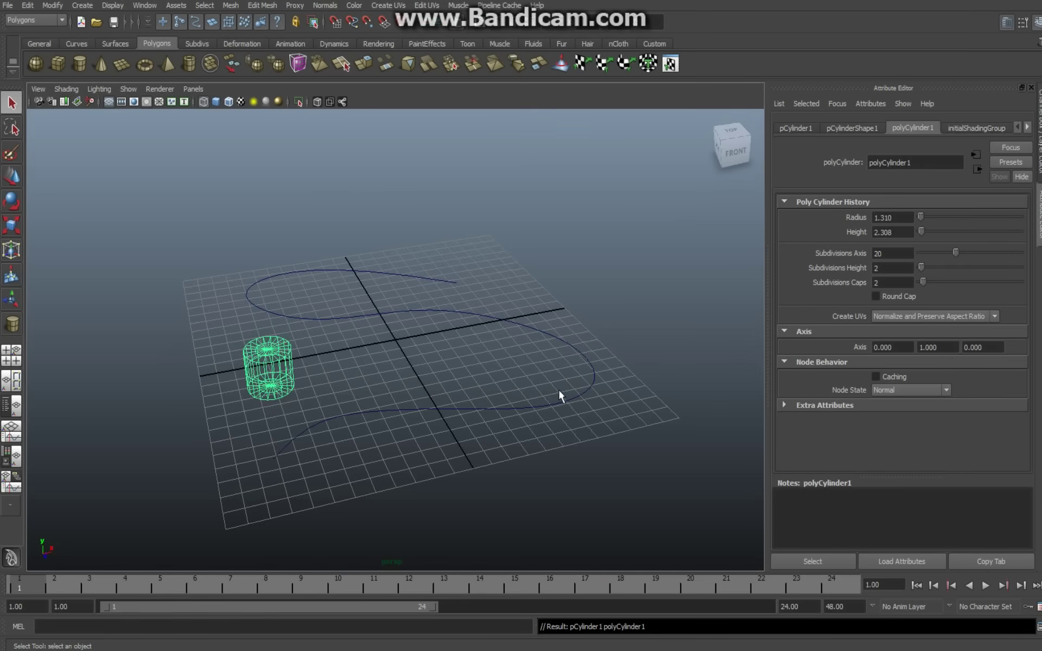
key(5)
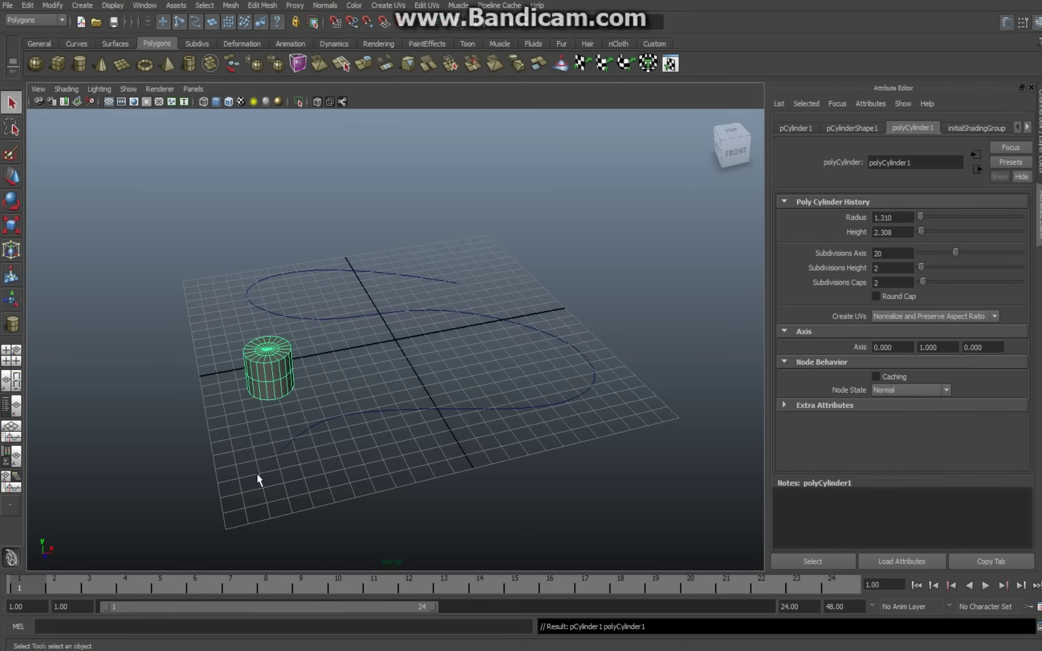
alt+drag(291, 461, 600, 448)
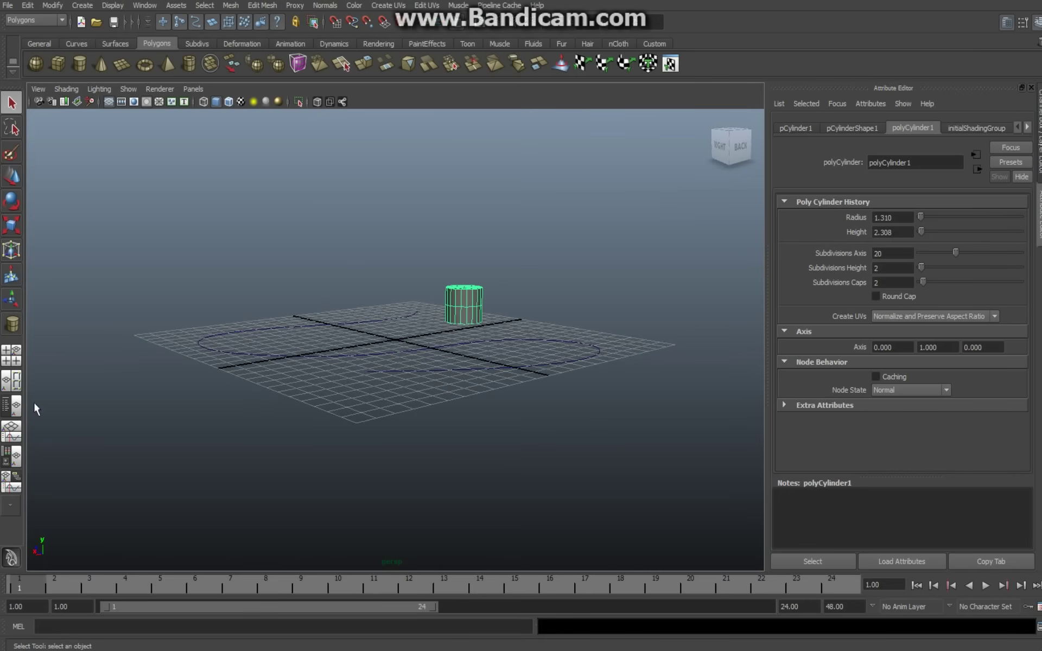
- Delete the cylinder's unwanted faces in the side view so only a flat disc remains
click(11, 355)
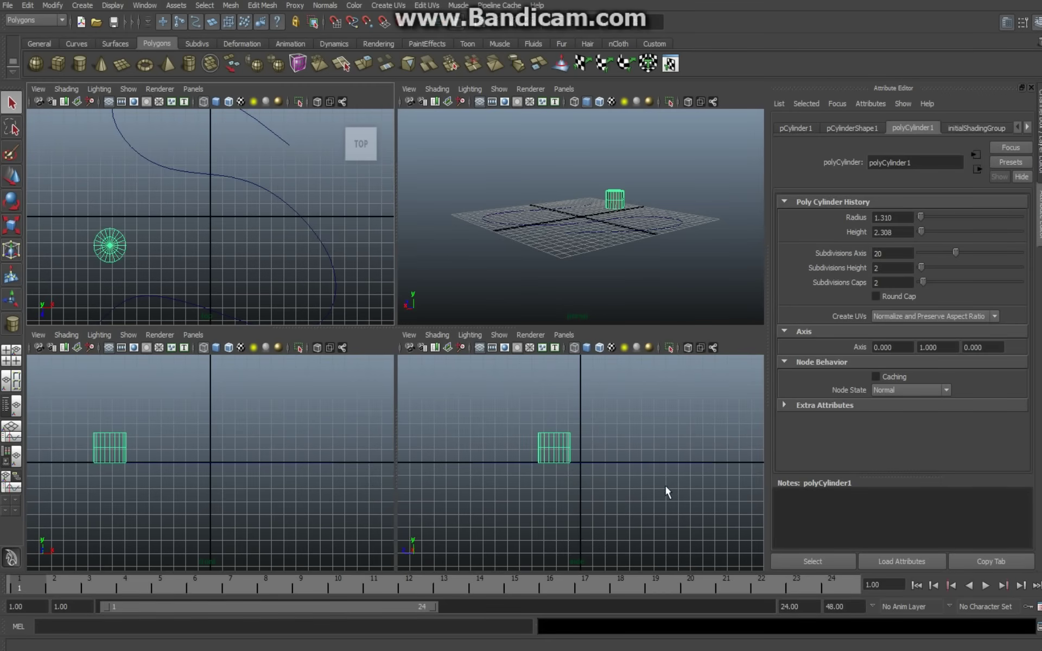
key(space)
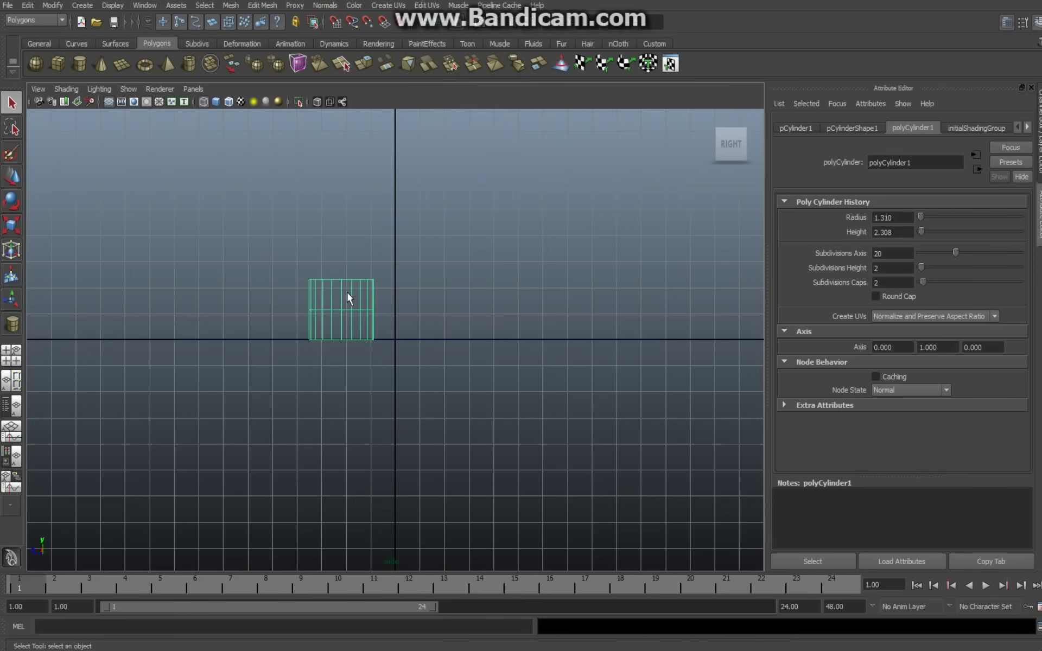
right_click(347, 292)
click(351, 321)
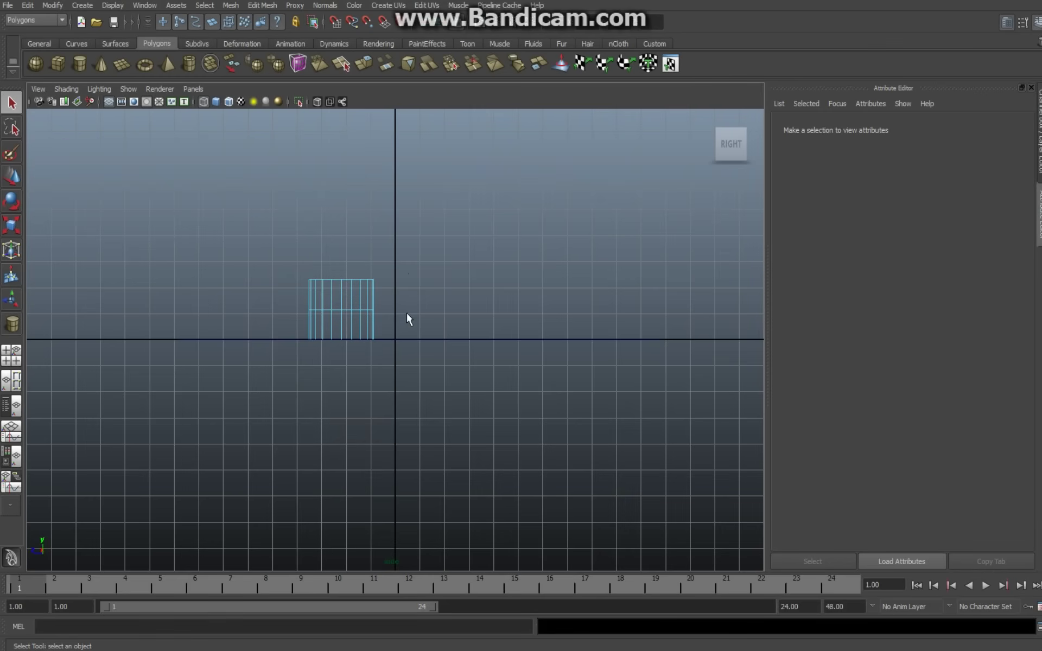
key(F8)
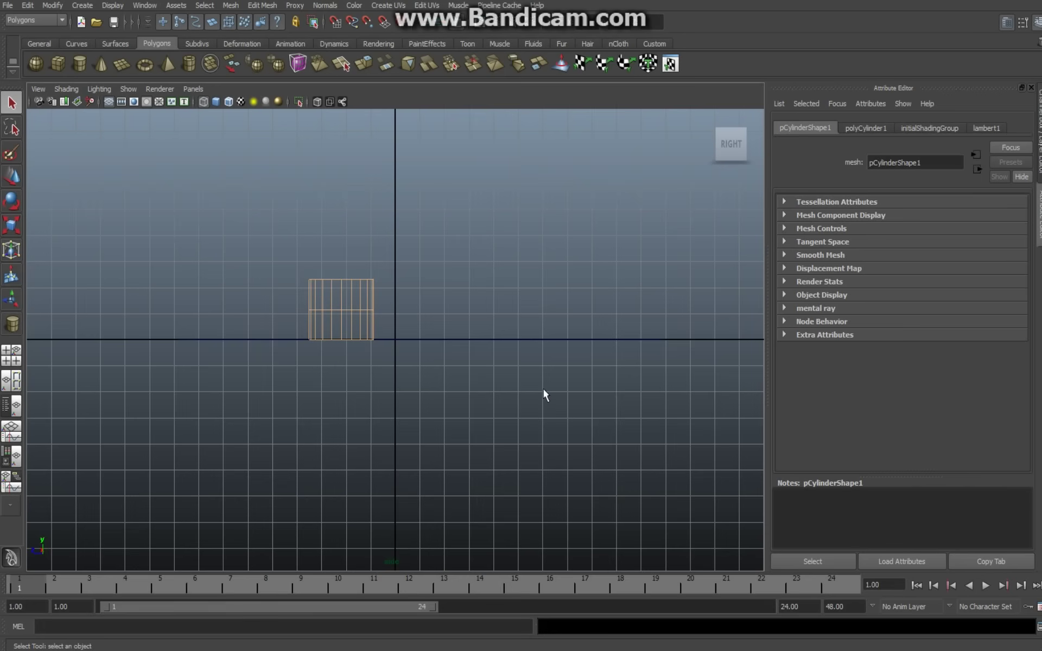
key(Delete)
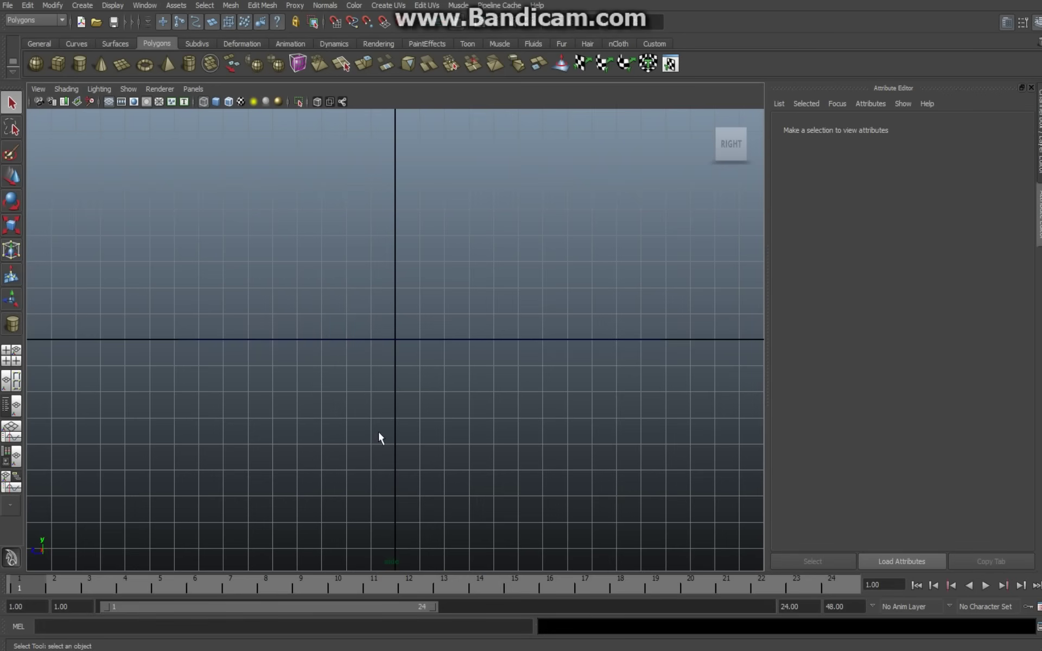
click(11, 362)
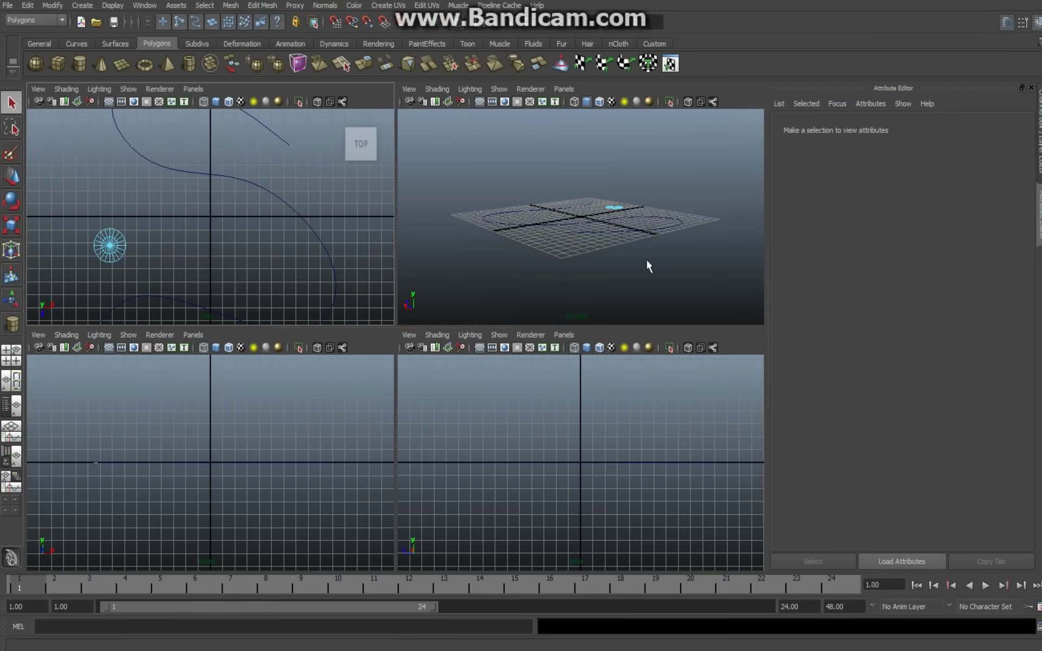
- Select the disc in object mode and raise it above the grid
key(space)
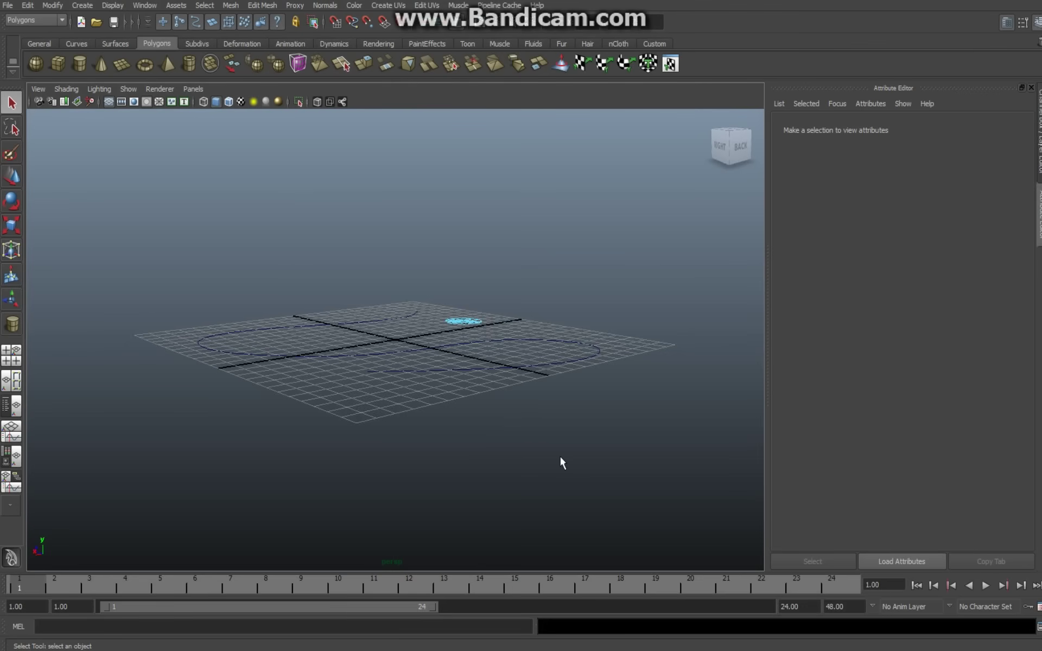
alt+drag(561, 461, 470, 503)
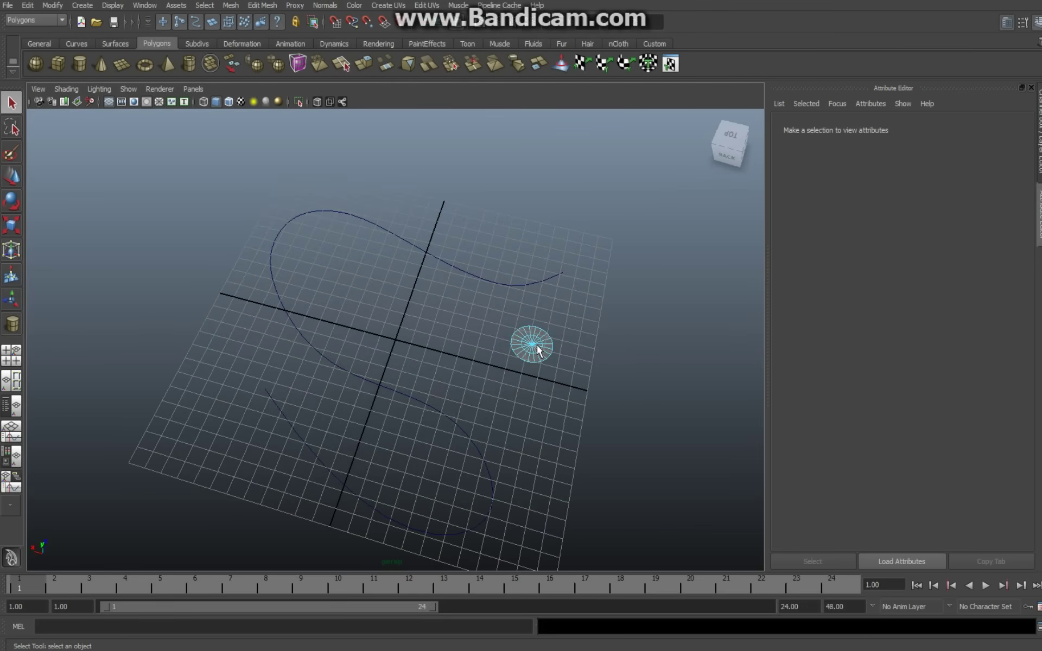
right_drag(537, 346, 581, 331)
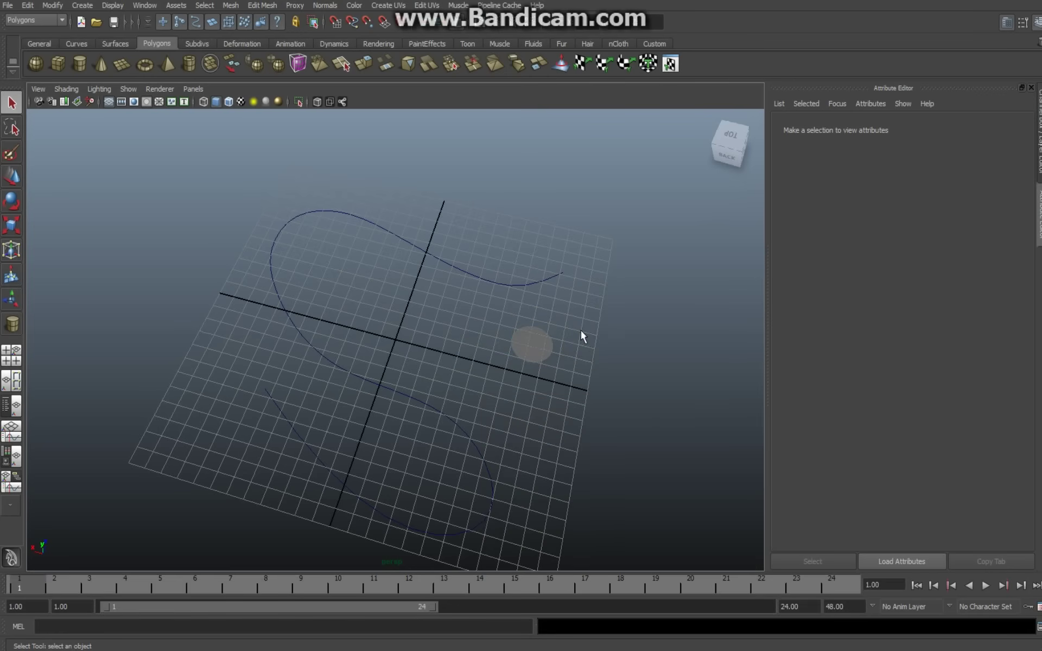
click(530, 353)
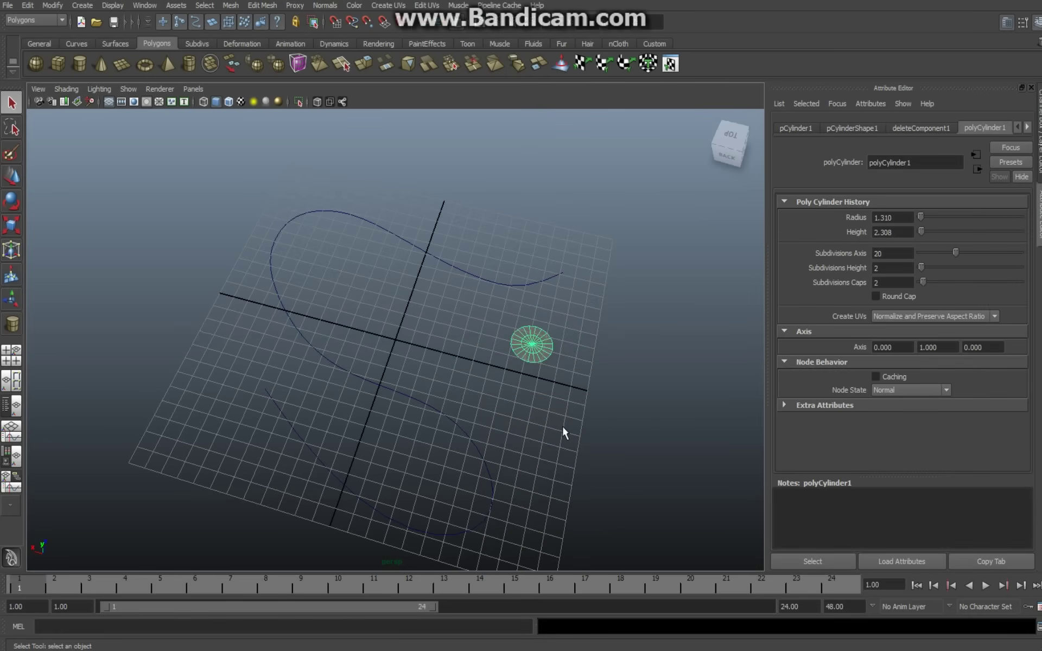
key(w)
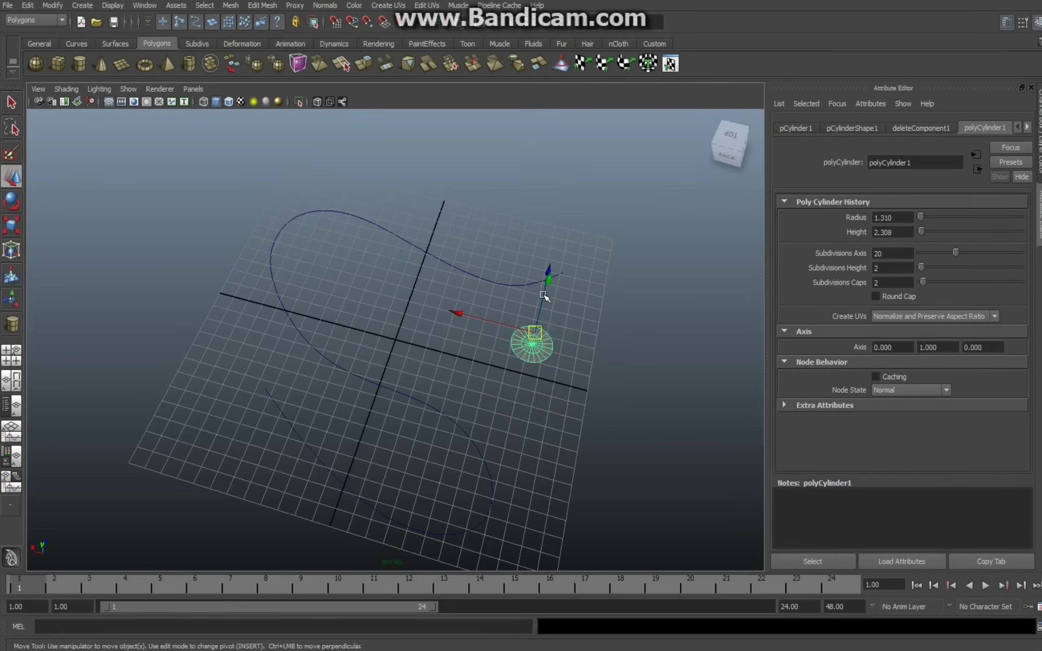
drag(547, 289, 590, 239)
- Rotate the disc about 77° around Z and display its channel values
key(e)
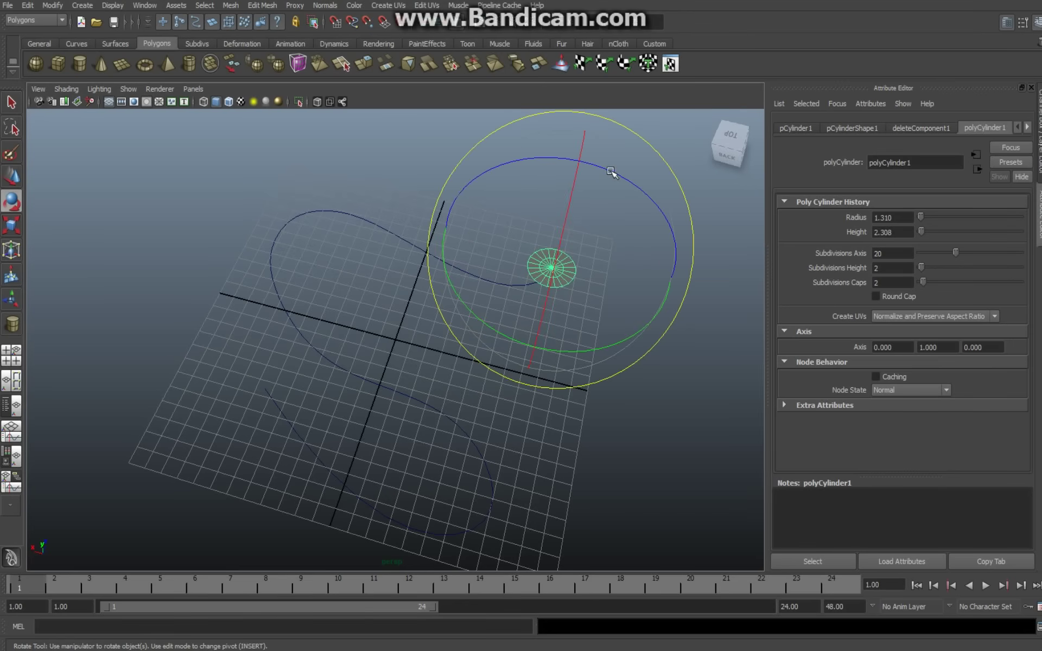
drag(611, 170, 721, 357)
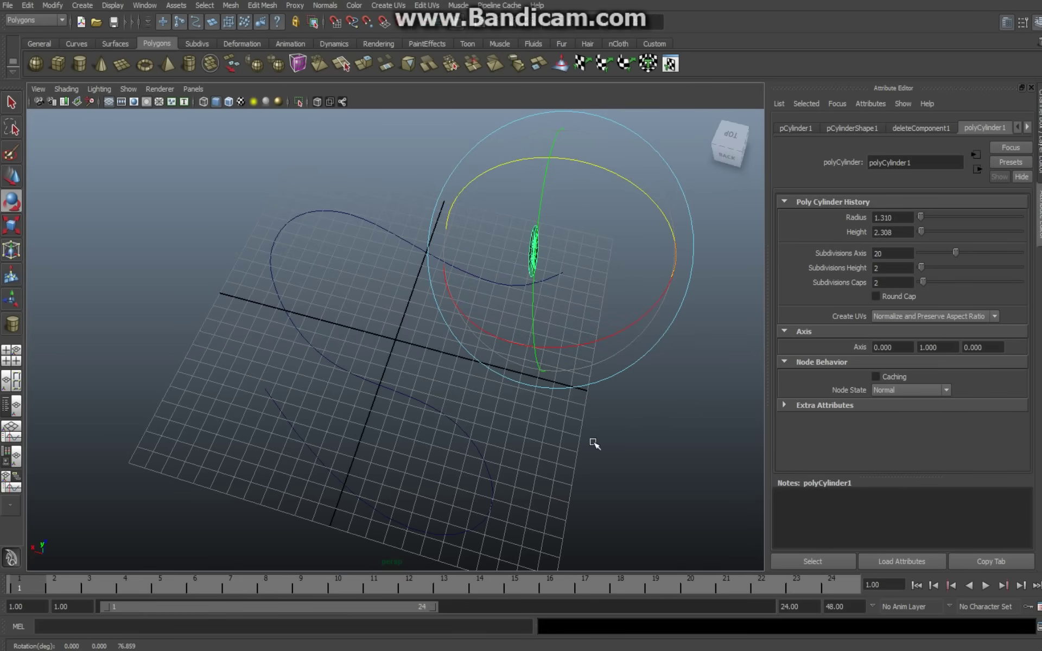
key(ctrl+a)
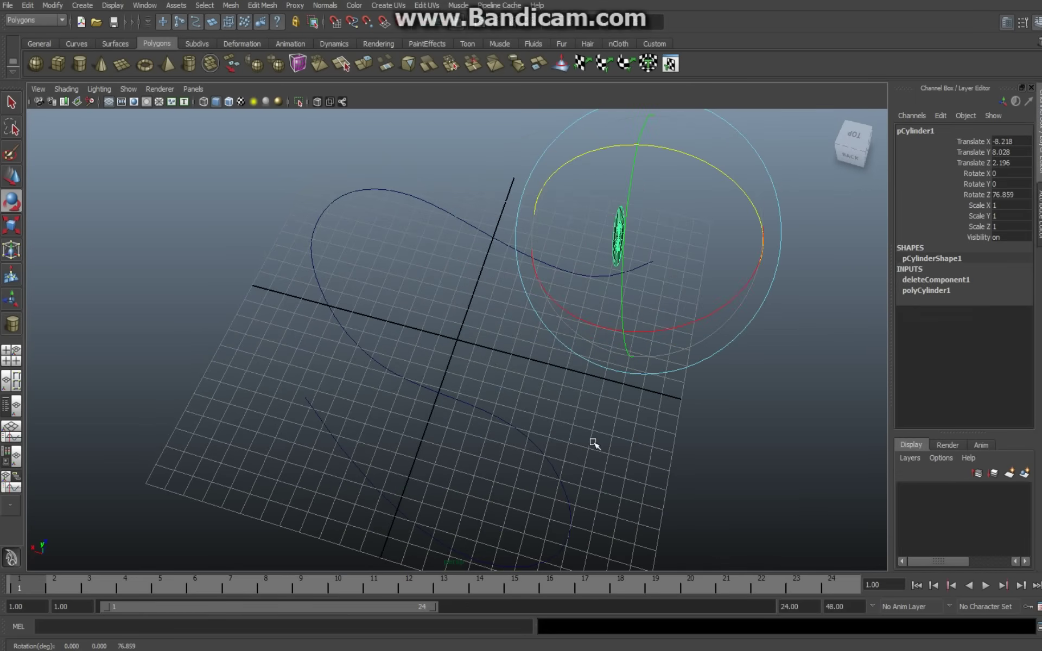
- Set the disc's Rotate Z to exactly 90 in the Channel Box
double_click(1022, 195)
text(90)
key(Return)
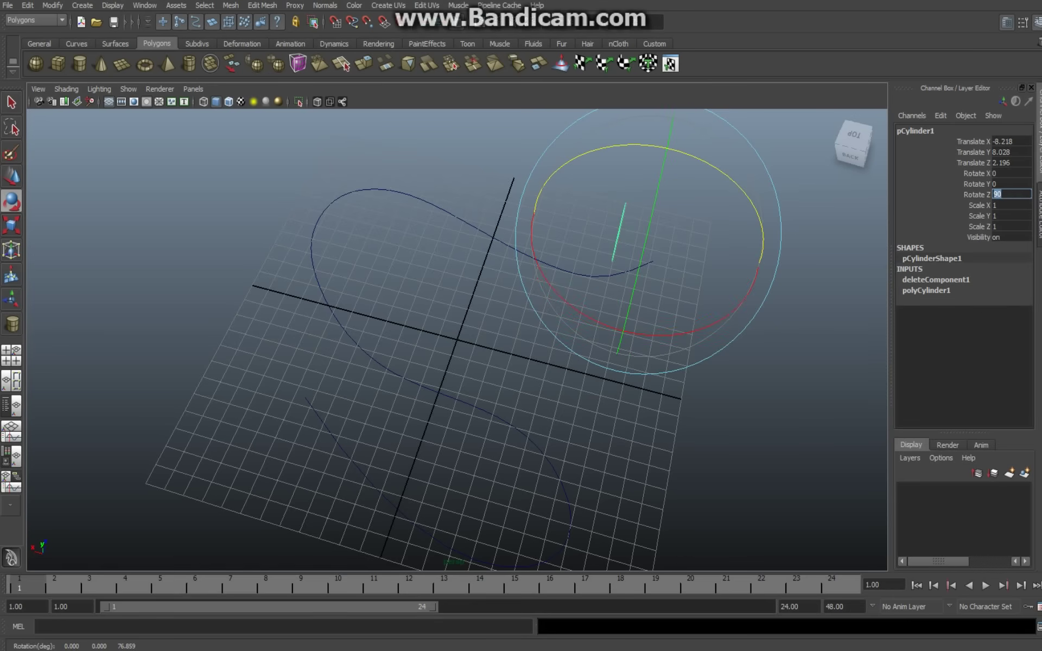
alt+drag(601, 484, 505, 436)
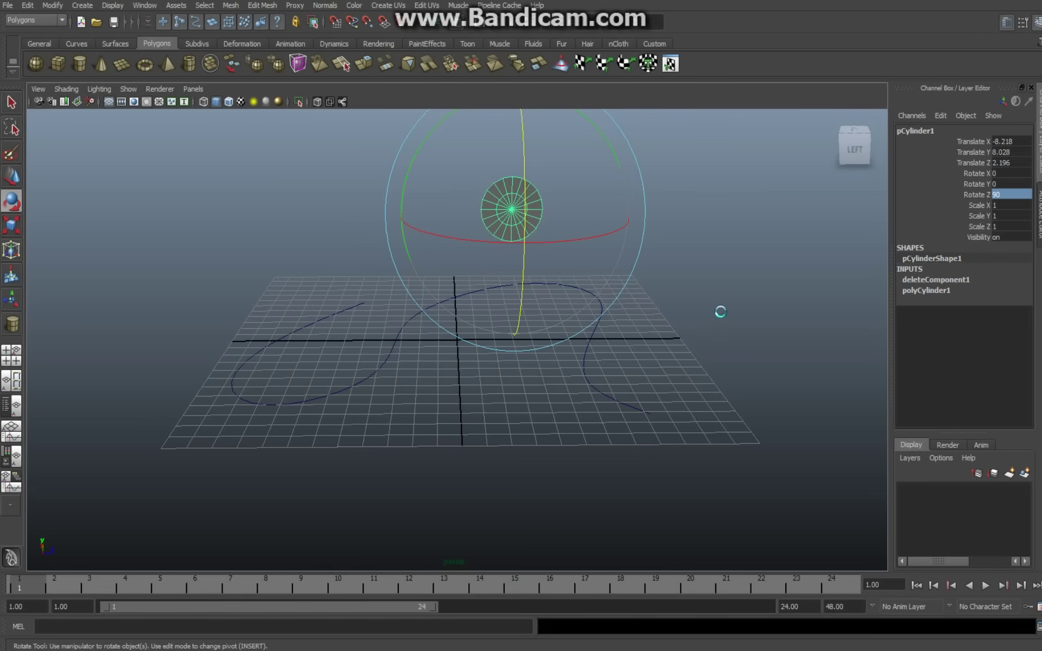
- Duplicate the disc three times, arranging the copies into a 2×2 block
key(ctrl+d)
key(w)
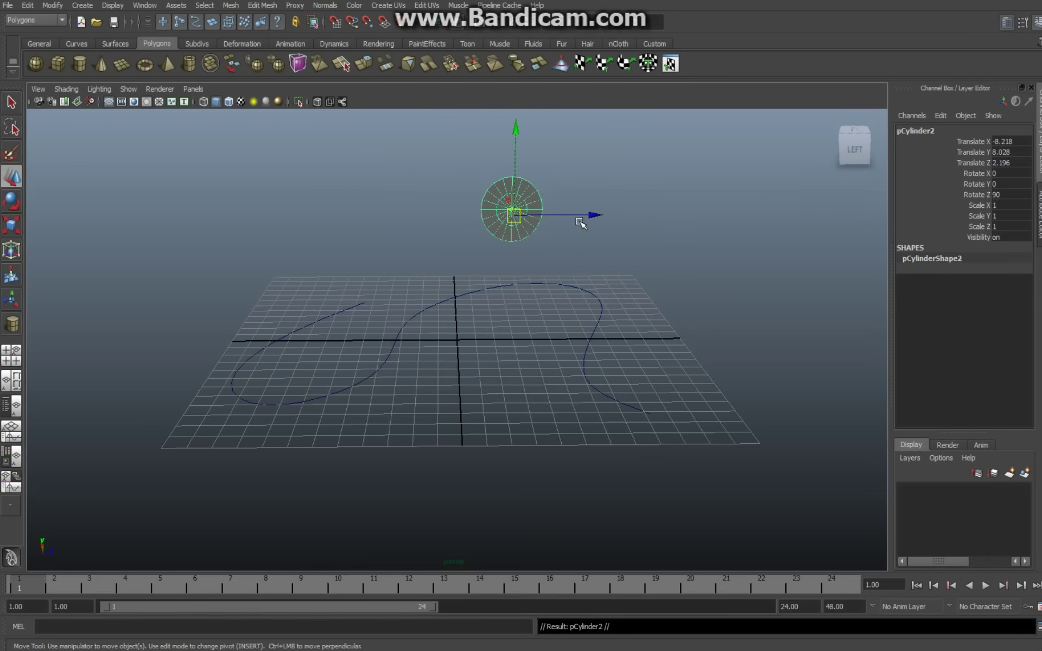
drag(598, 216, 664, 220)
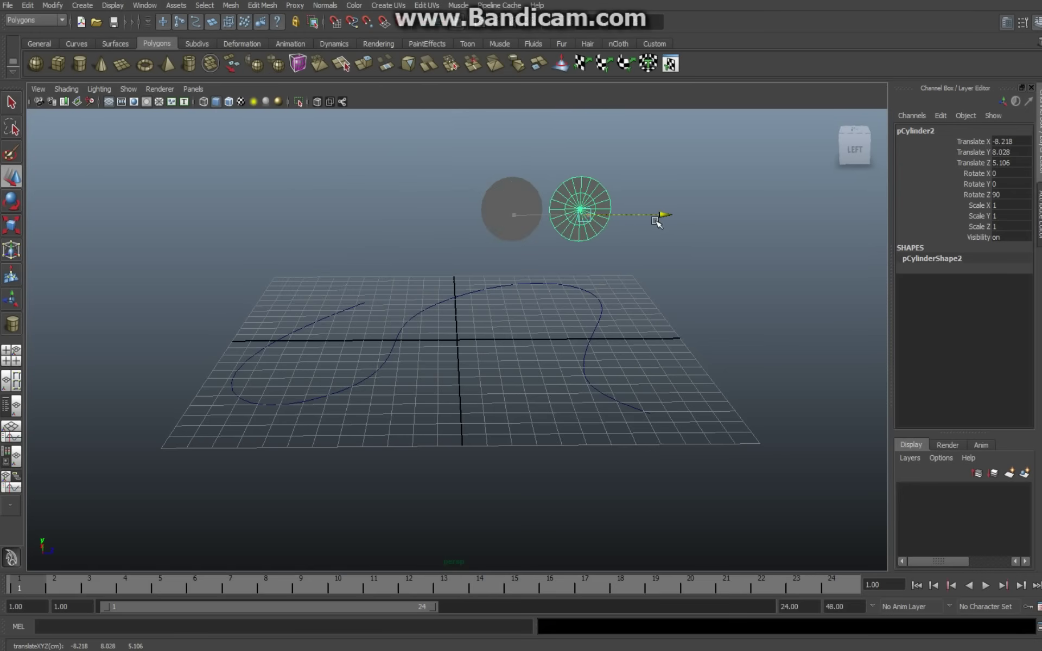
drag(657, 223, 656, 223)
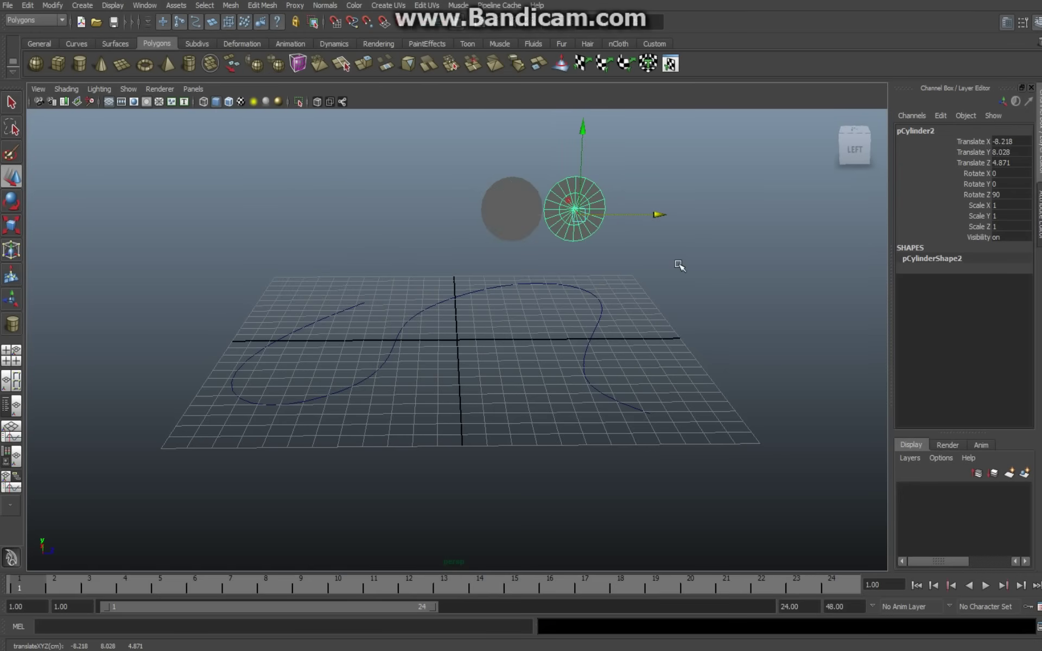
key(ctrl+d)
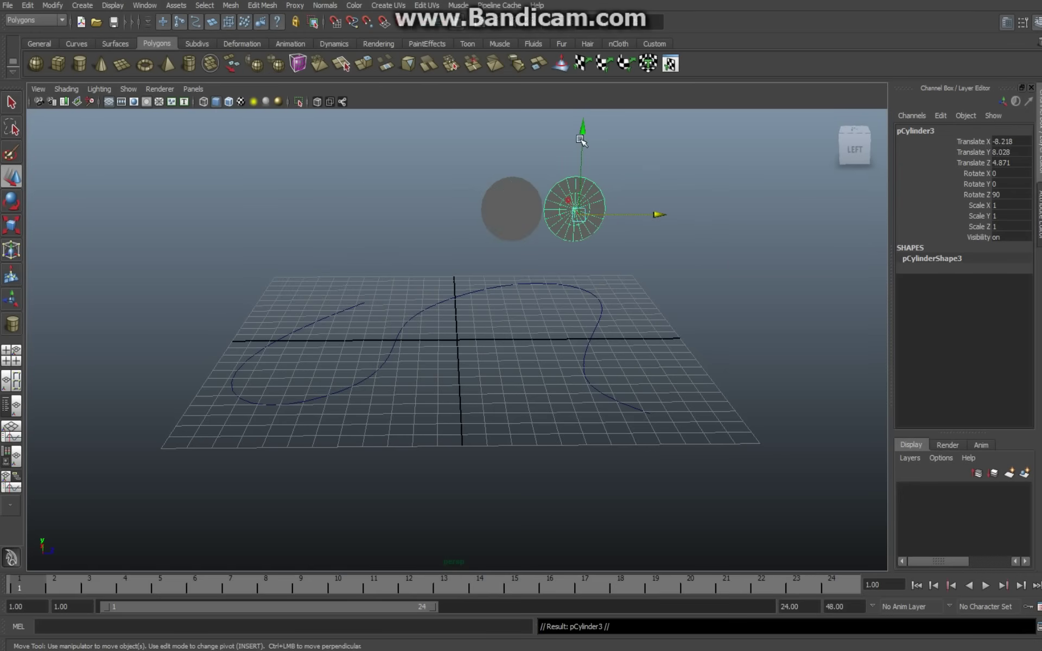
drag(586, 132, 596, 205)
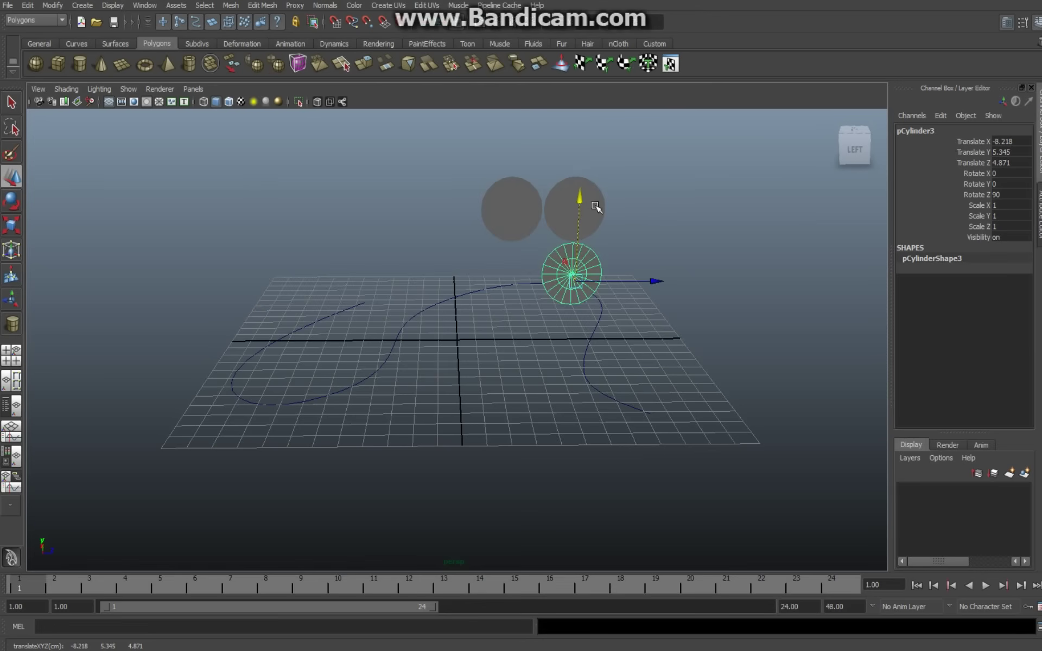
key(ctrl+d)
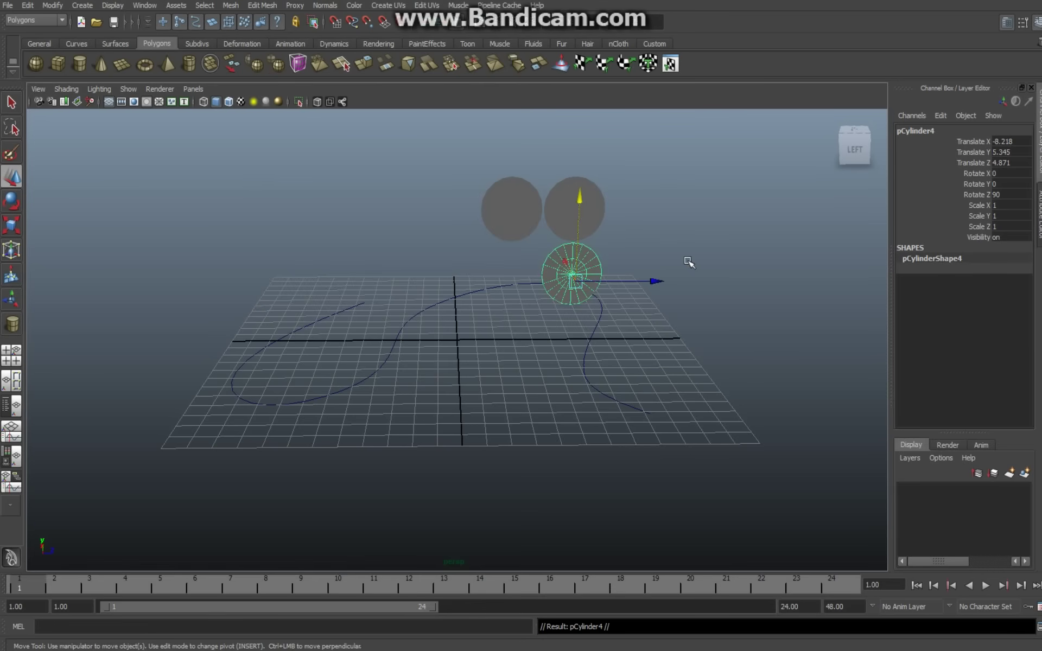
drag(655, 282, 592, 294)
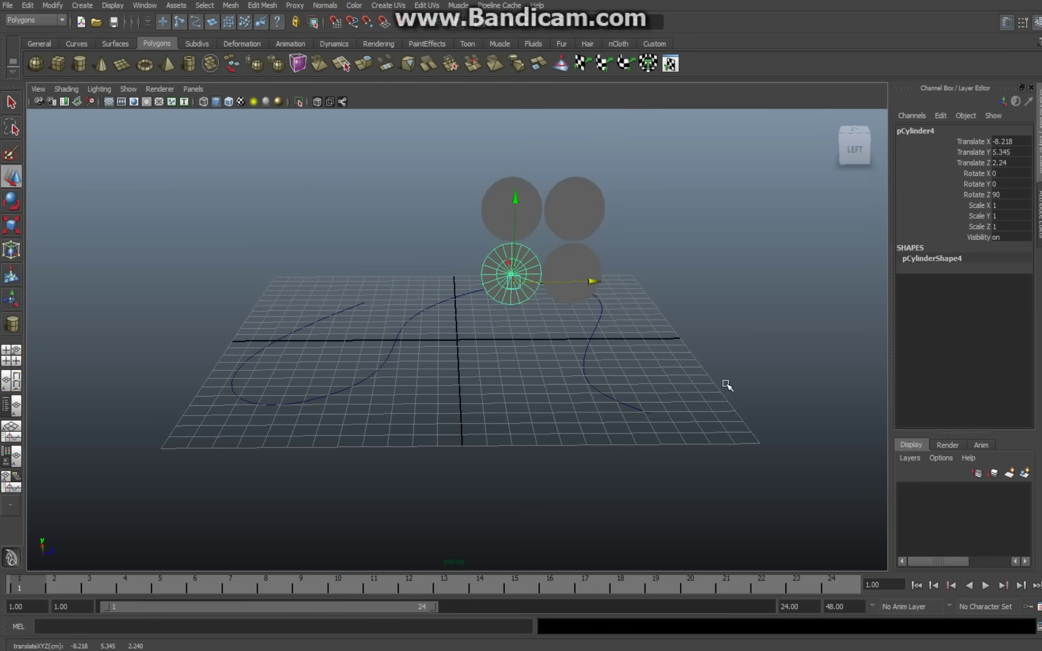
- Select all four discs and merge them with Mesh > Combine into polySurface1
shift+click(502, 211)
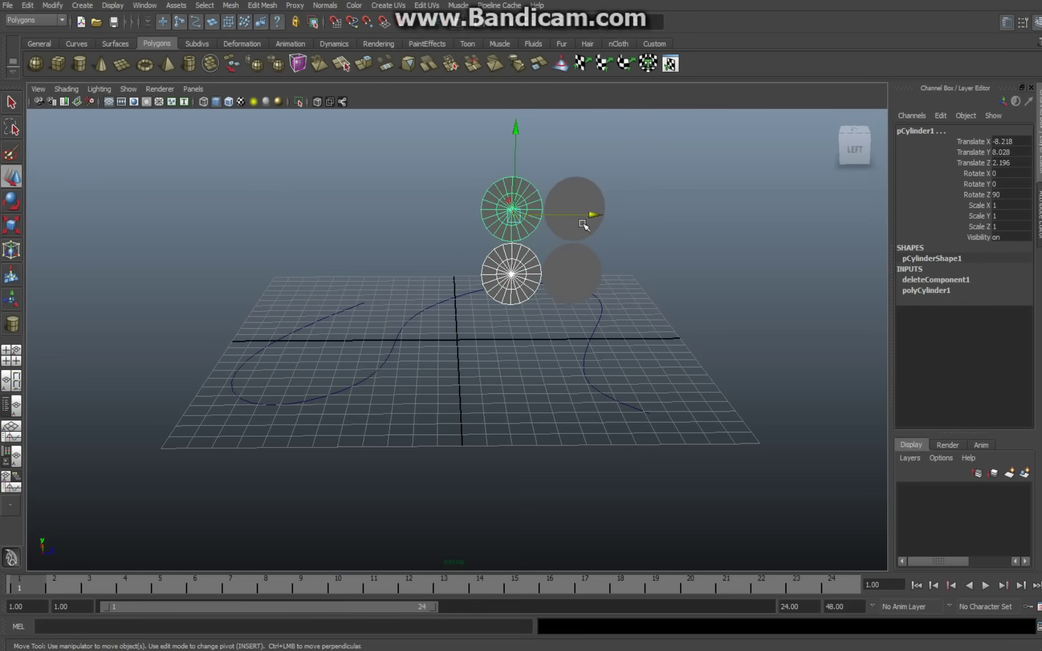
shift+click(589, 206)
click(595, 275)
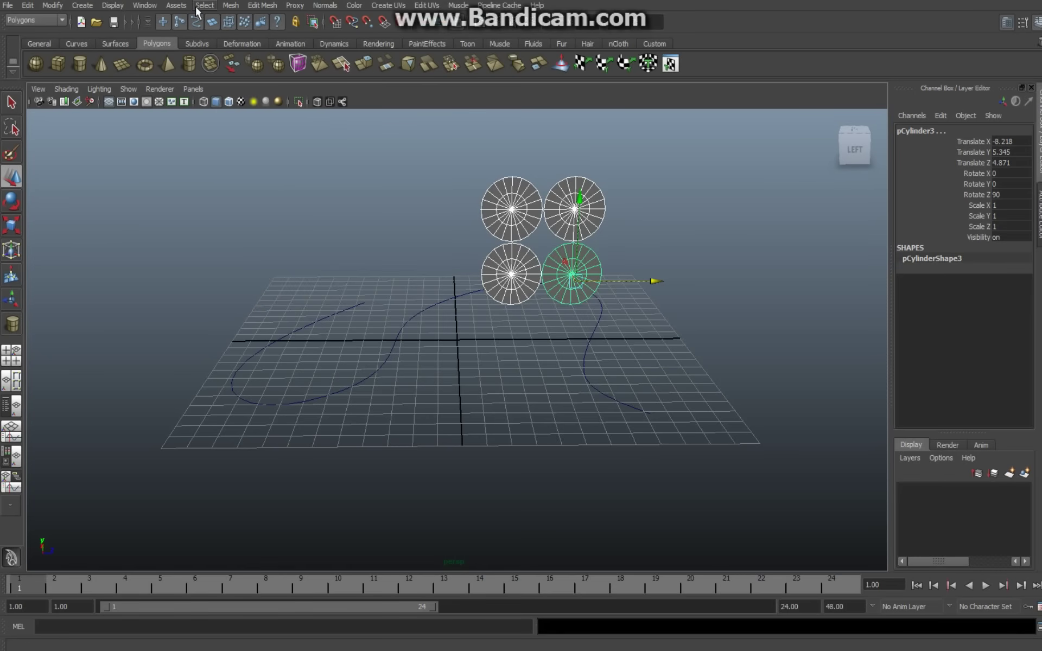
click(237, 10)
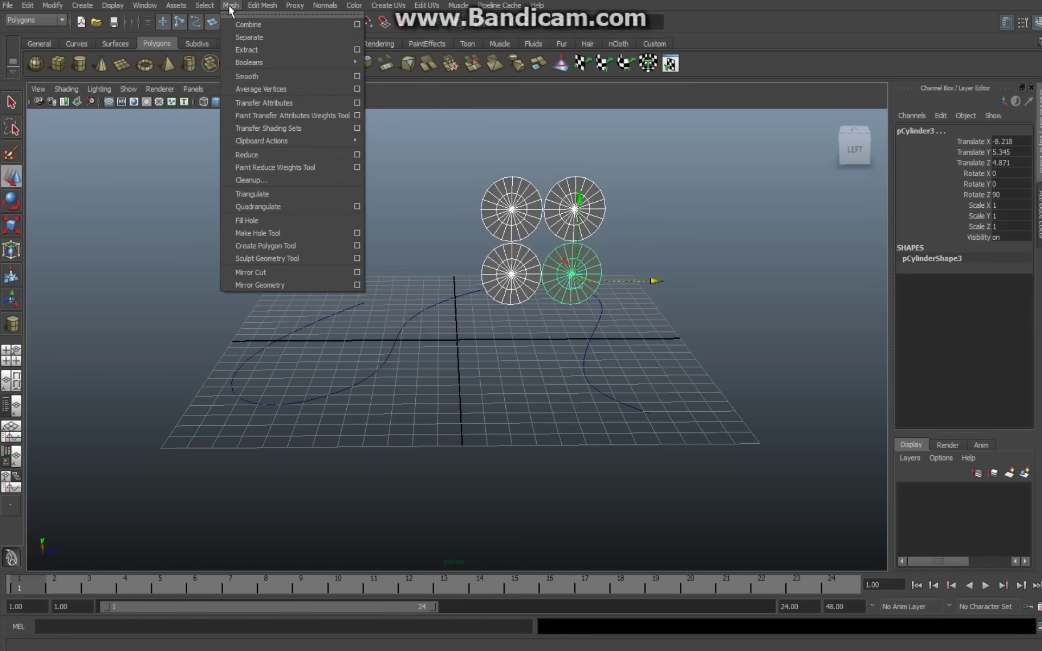
click(253, 25)
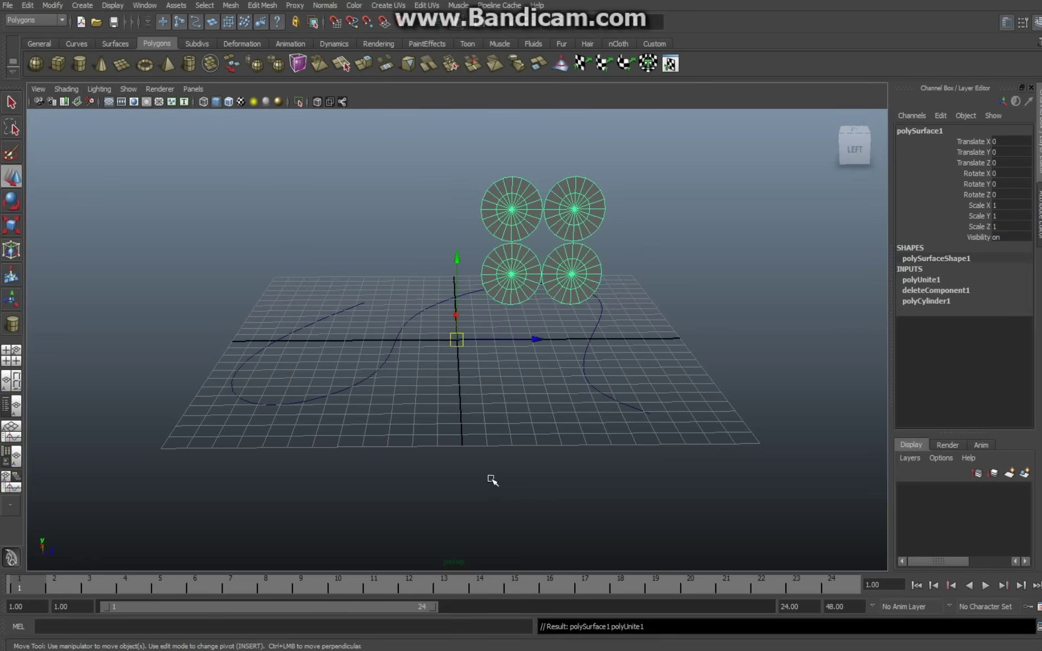
- Drag polySurface1's pivot from the world origin up to the middle of the four discs
alt+drag(493, 479, 490, 470)
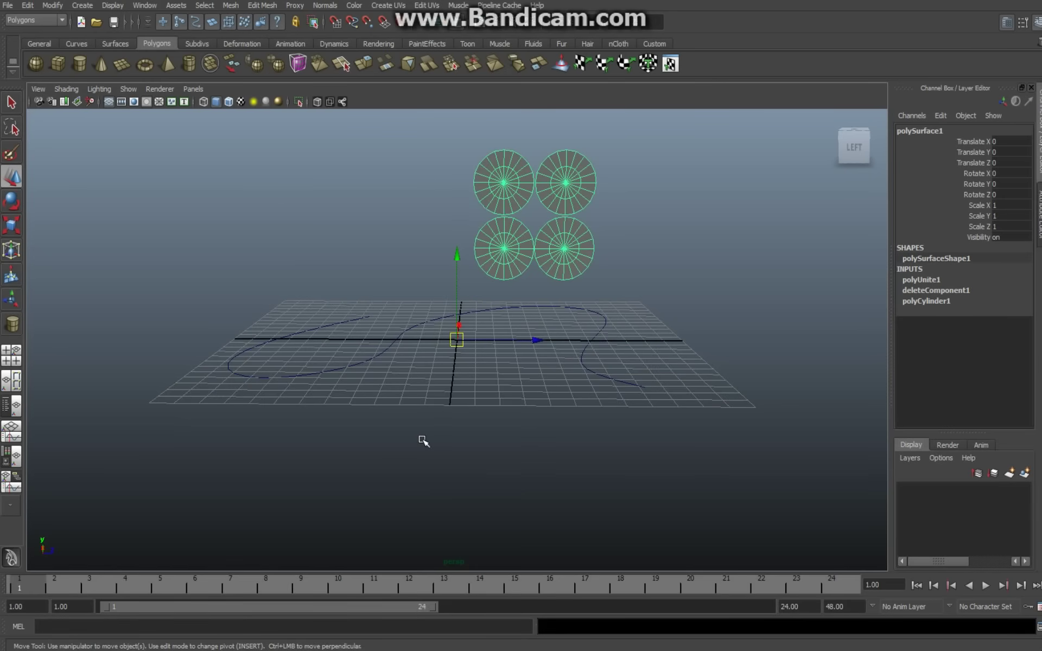
key(Insert)
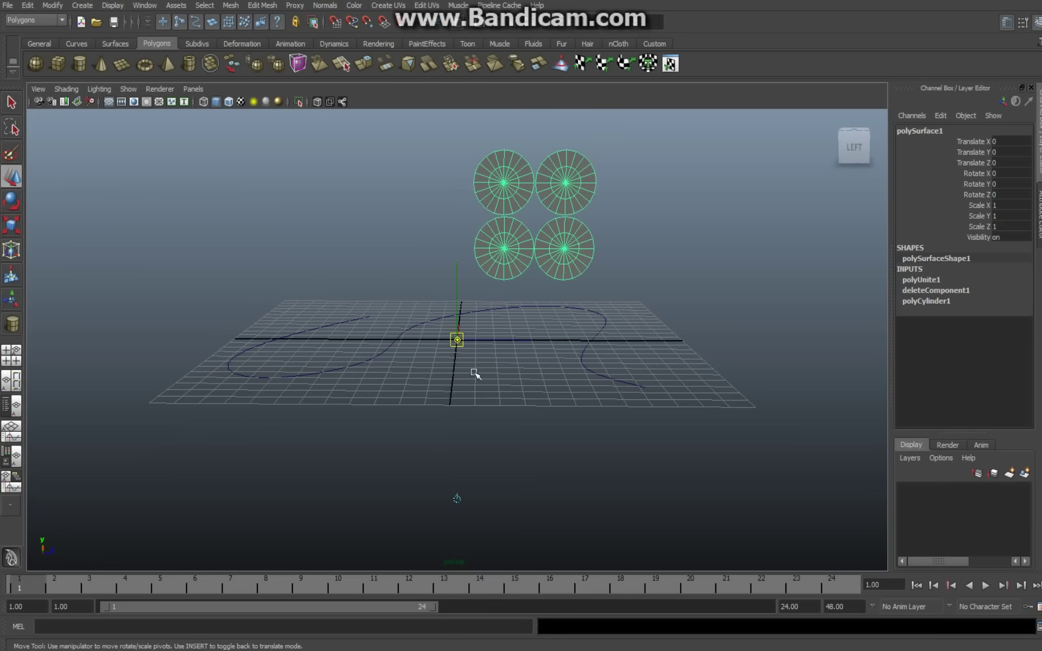
drag(456, 341, 535, 217)
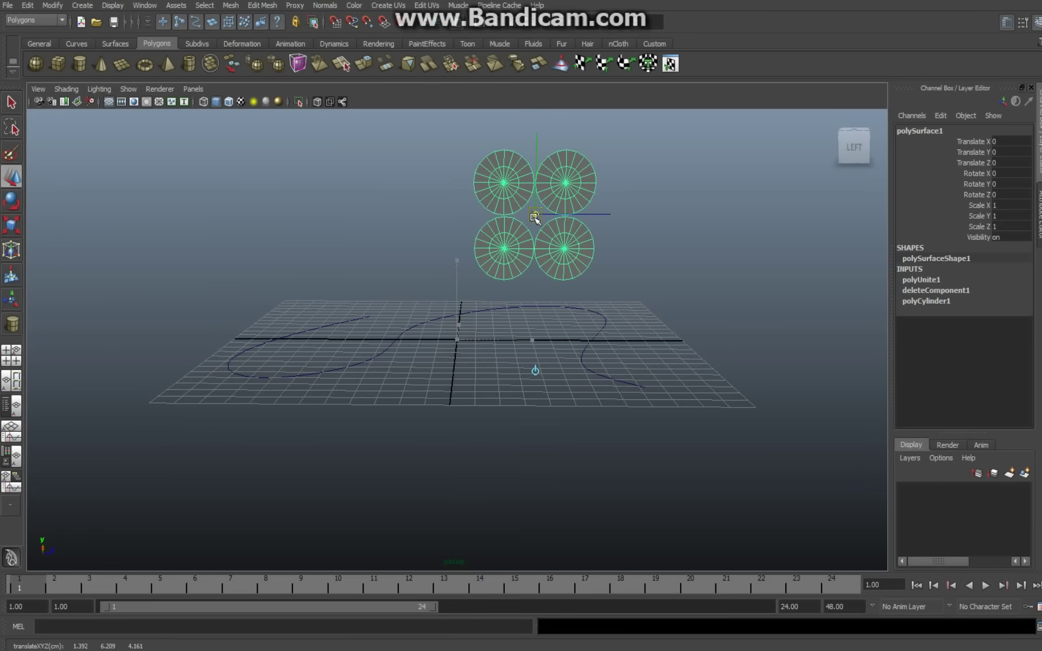
- In the four-view layout, shift the pivot along X to about -6.96, then exit pivot mode
click(9, 362)
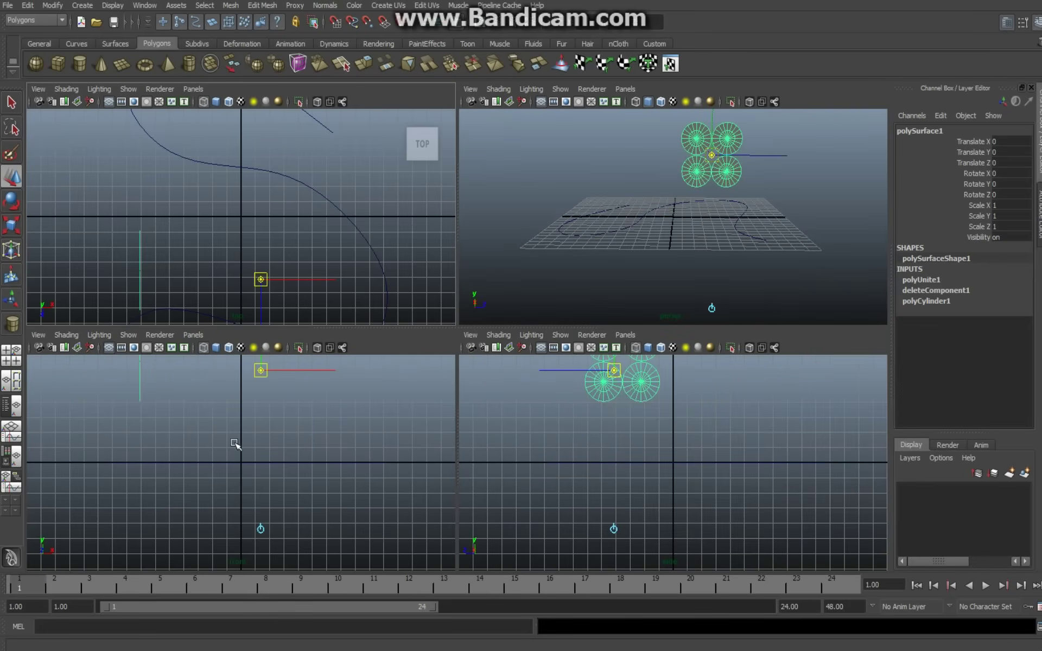
drag(318, 370, 199, 371)
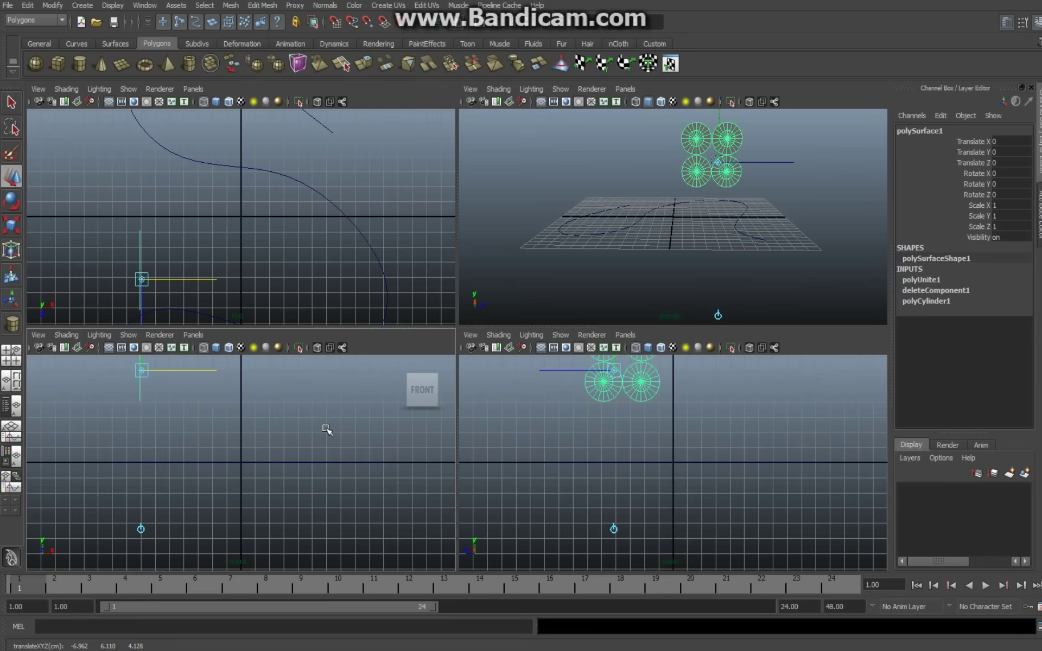
key(Insert)
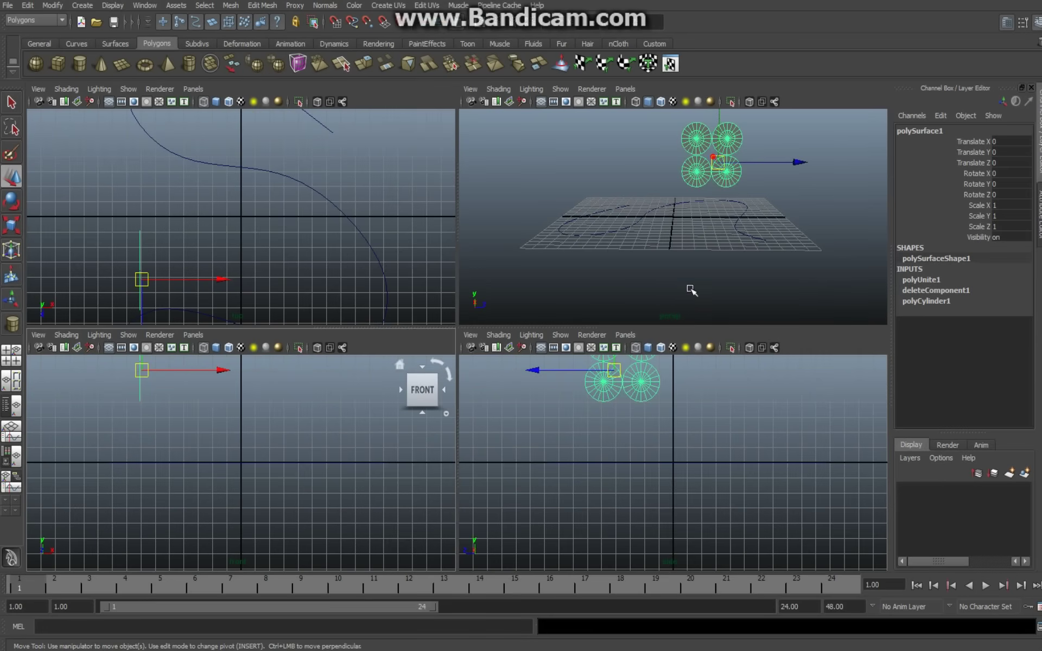
- Nudge the combined discs along Z to Translate Z -0.178 in the maximized perspective view
key(space)
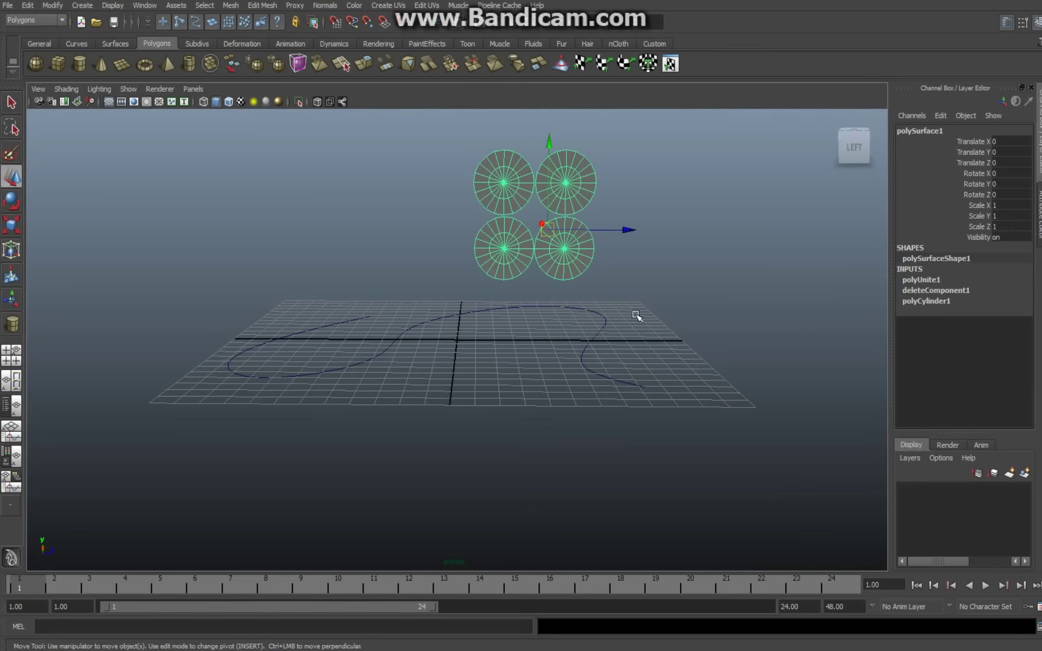
alt+drag(658, 383, 406, 375)
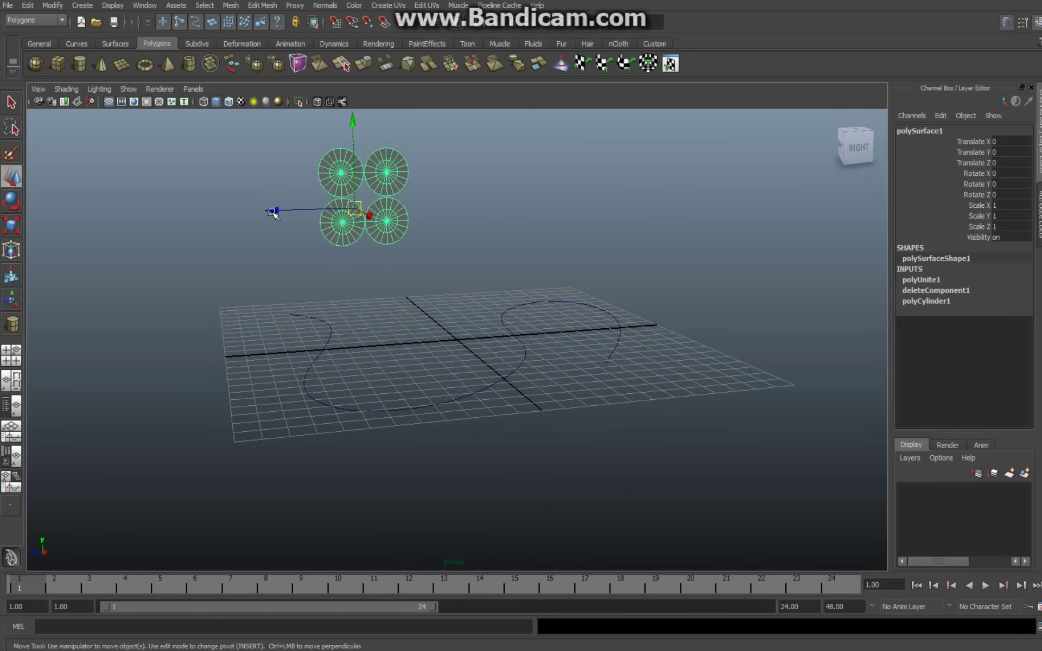
drag(275, 211, 277, 212)
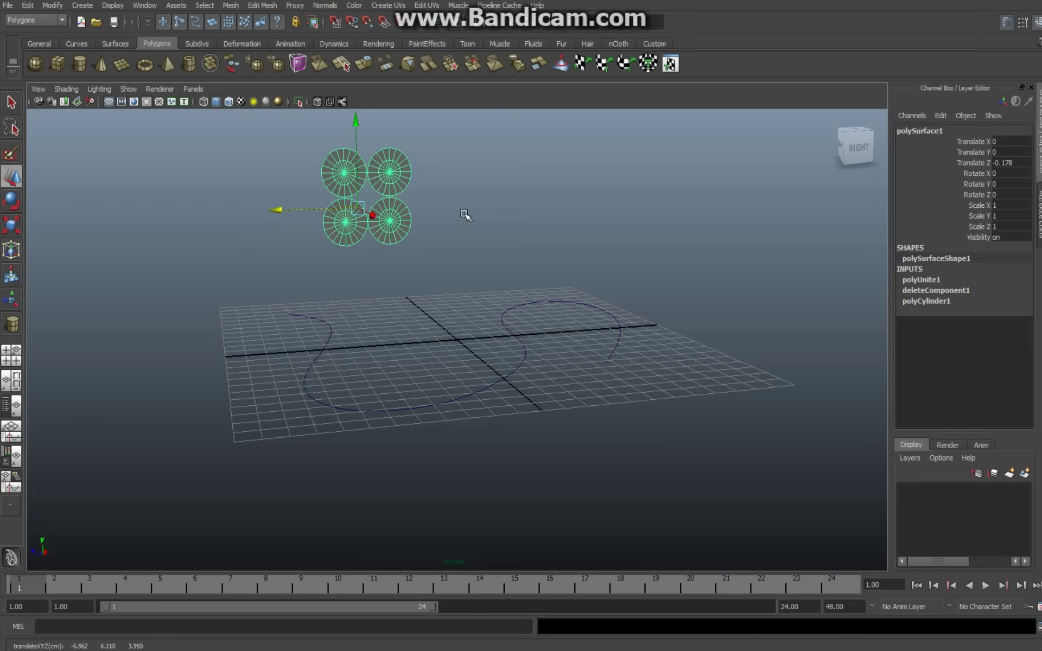
- Move the pivot along X and Y to the cluster's centre, near Y 6.71
key(Insert)
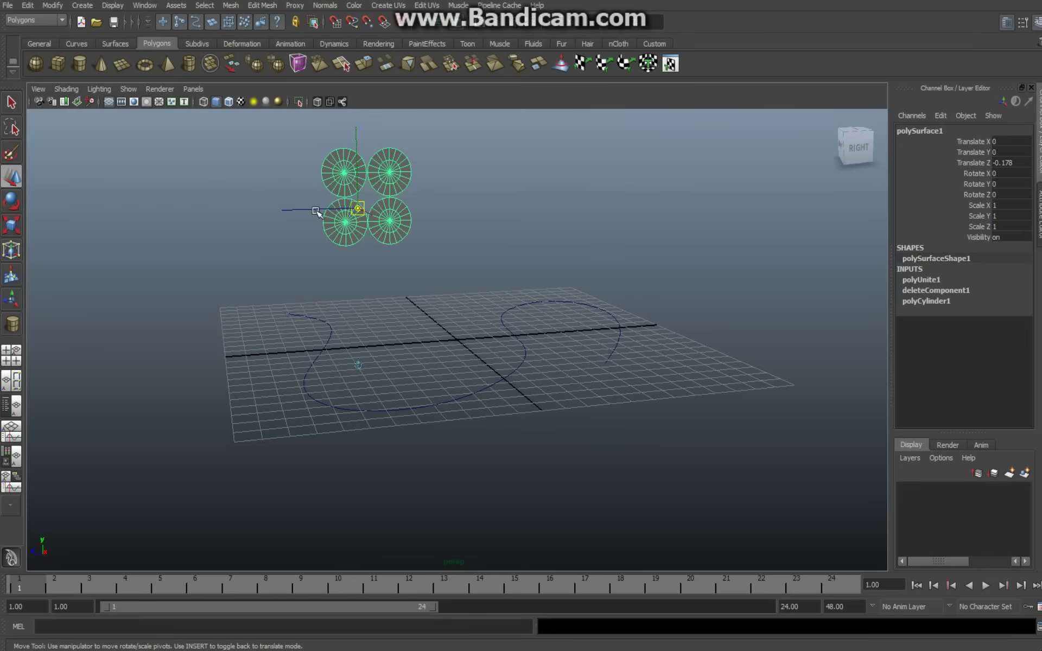
click(302, 235)
click(320, 227)
drag(303, 210, 310, 210)
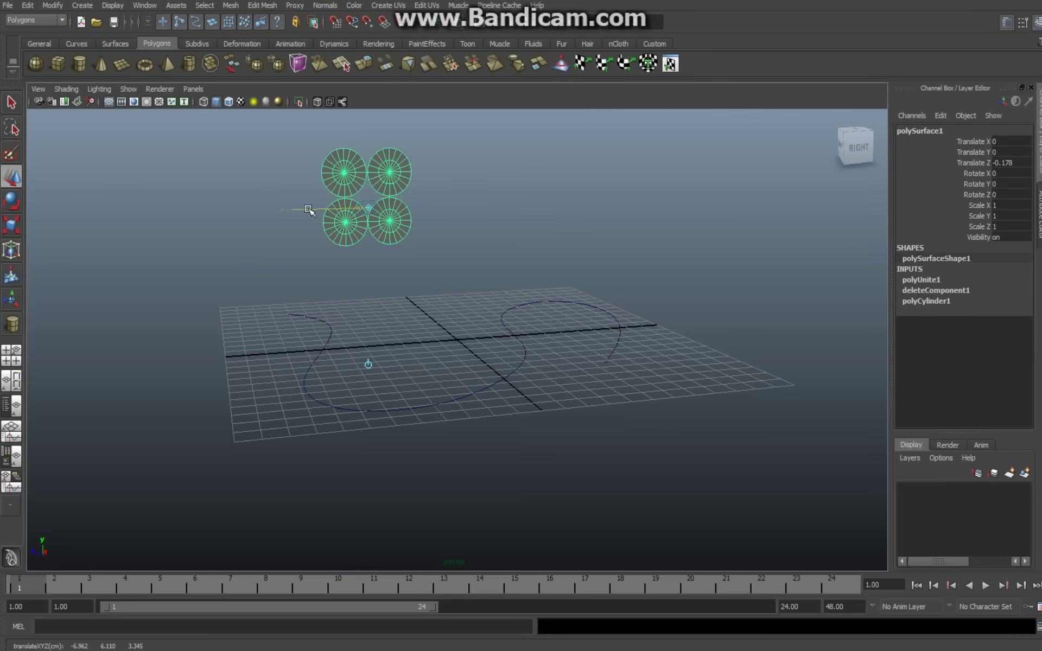
drag(360, 140, 359, 128)
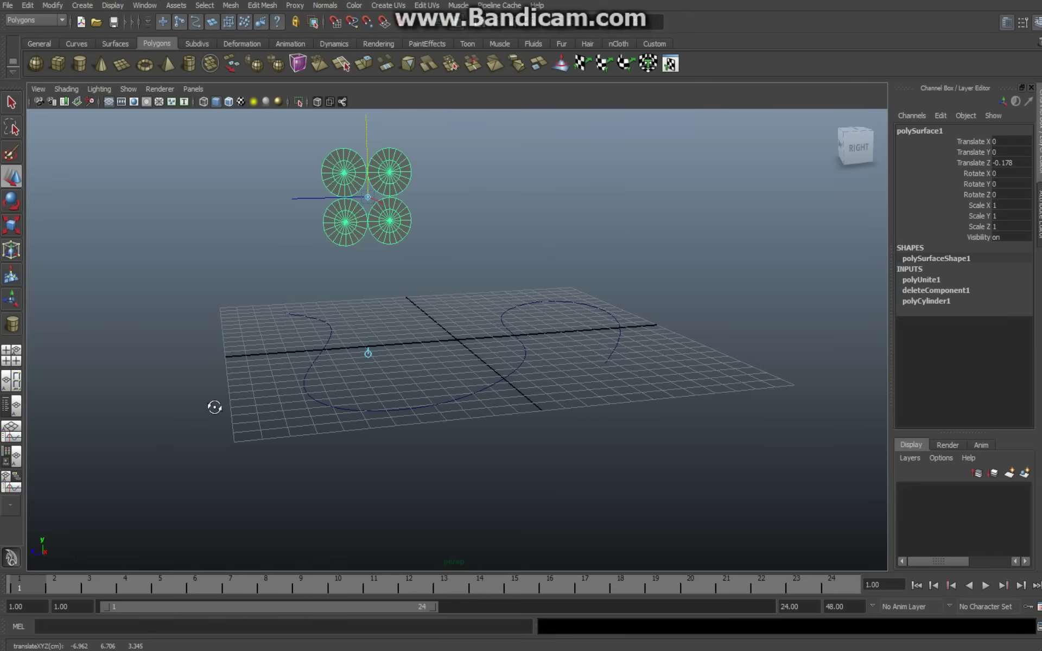
alt+drag(214, 407, 478, 426)
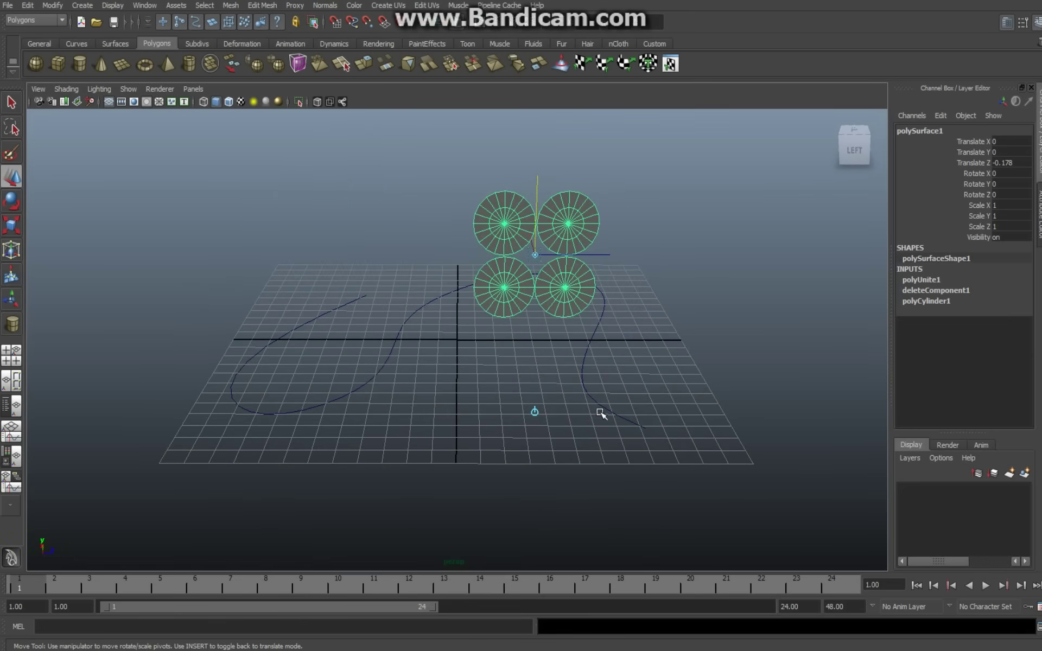
- Scale polySurface1 uniformly down to 0.066 on all axes and frame the tiny cluster
key(r)
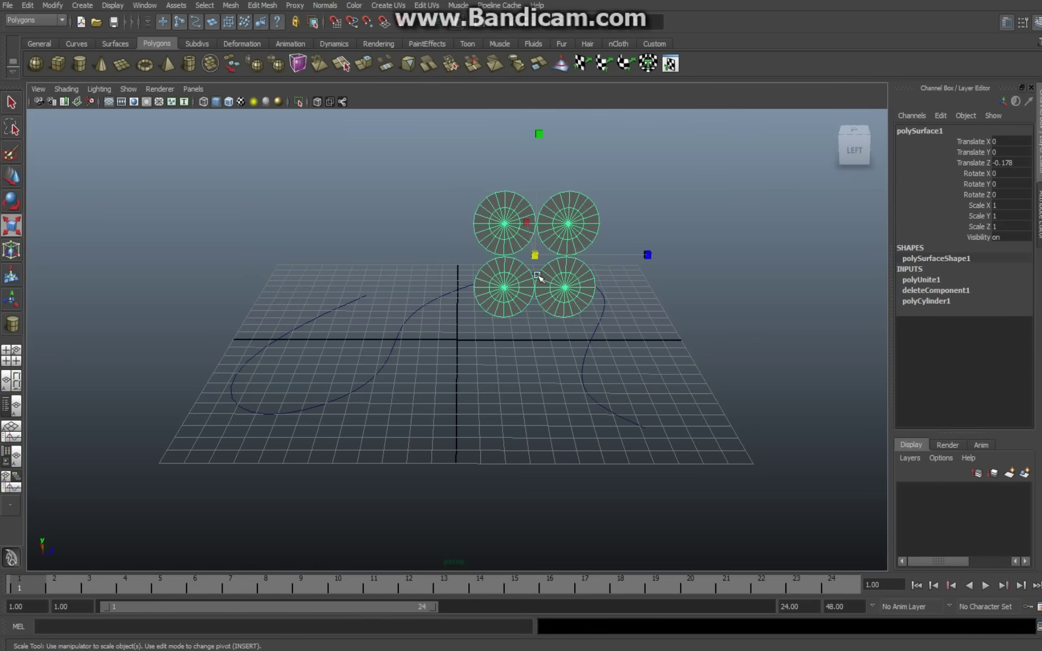
drag(536, 257, 456, 257)
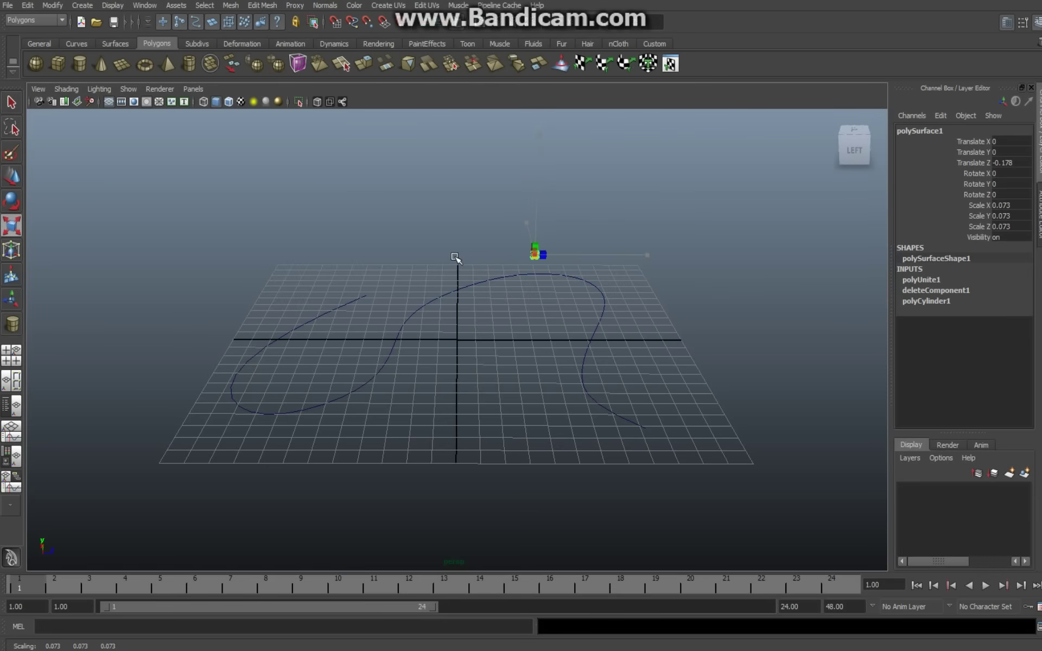
drag(456, 259, 455, 260)
key(f)
scroll(610, 362, down, 5)
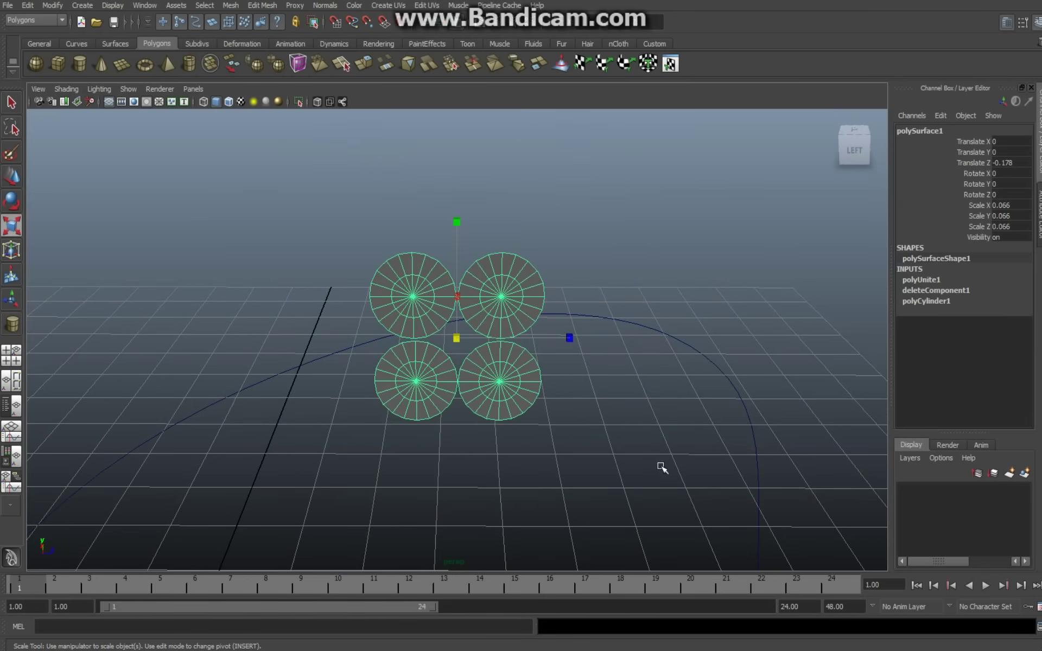
alt+drag(662, 467, 461, 471)
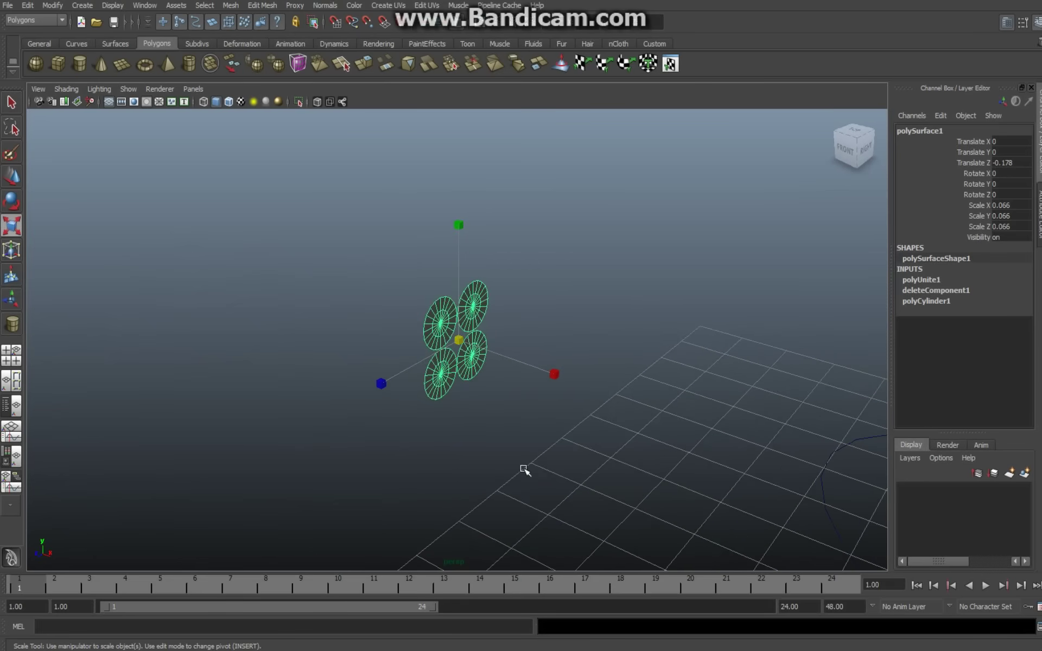
scroll(543, 465, down, 6)
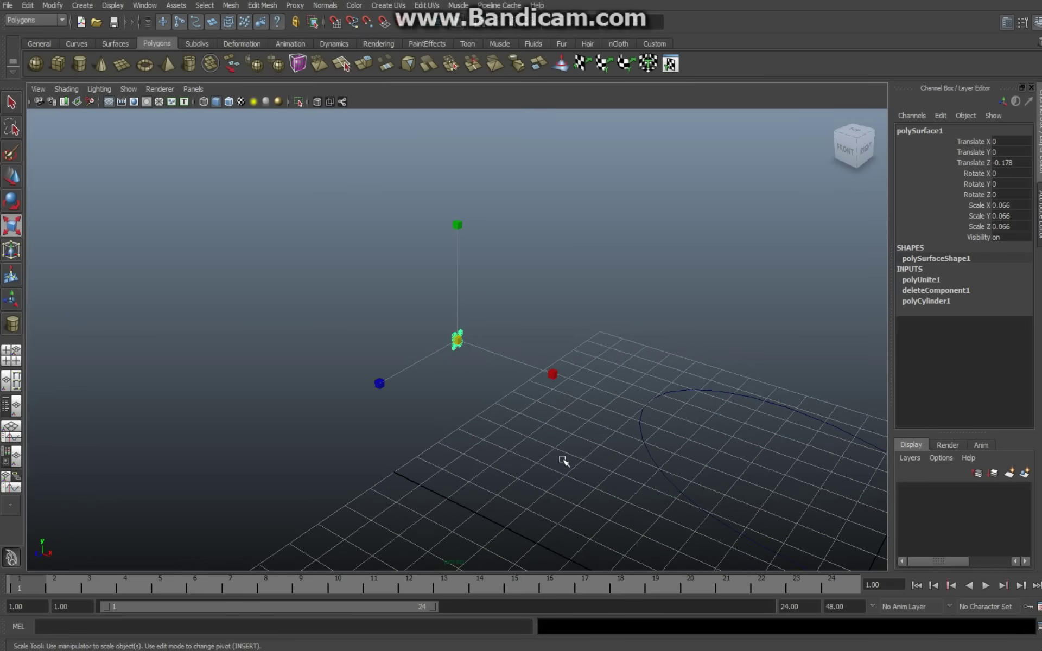
scroll(566, 463, down, 3)
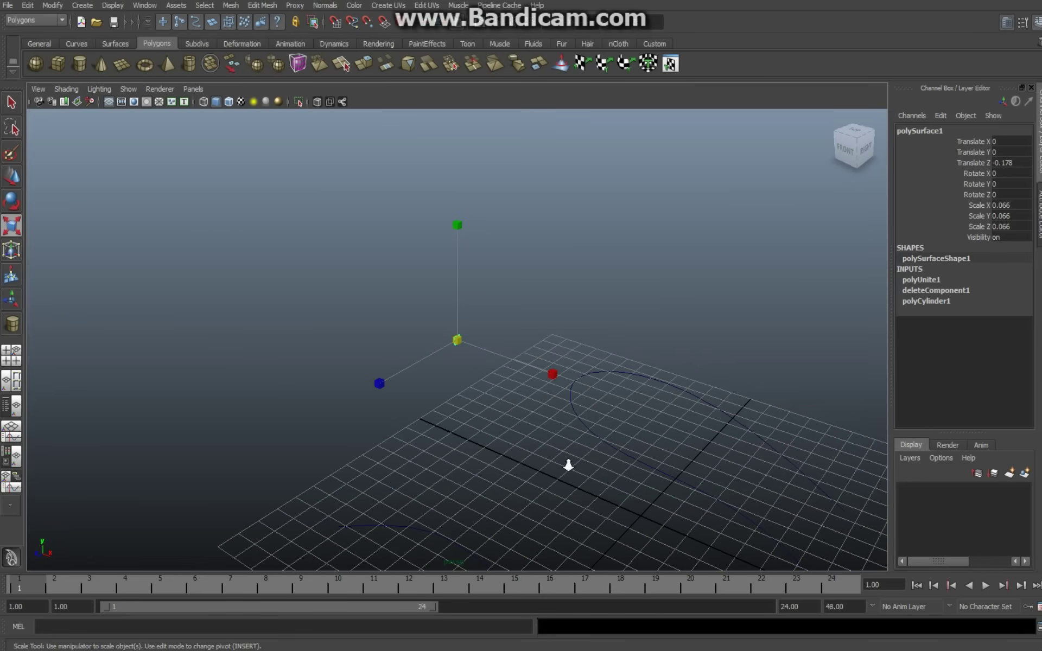
scroll(569, 465, down, 3)
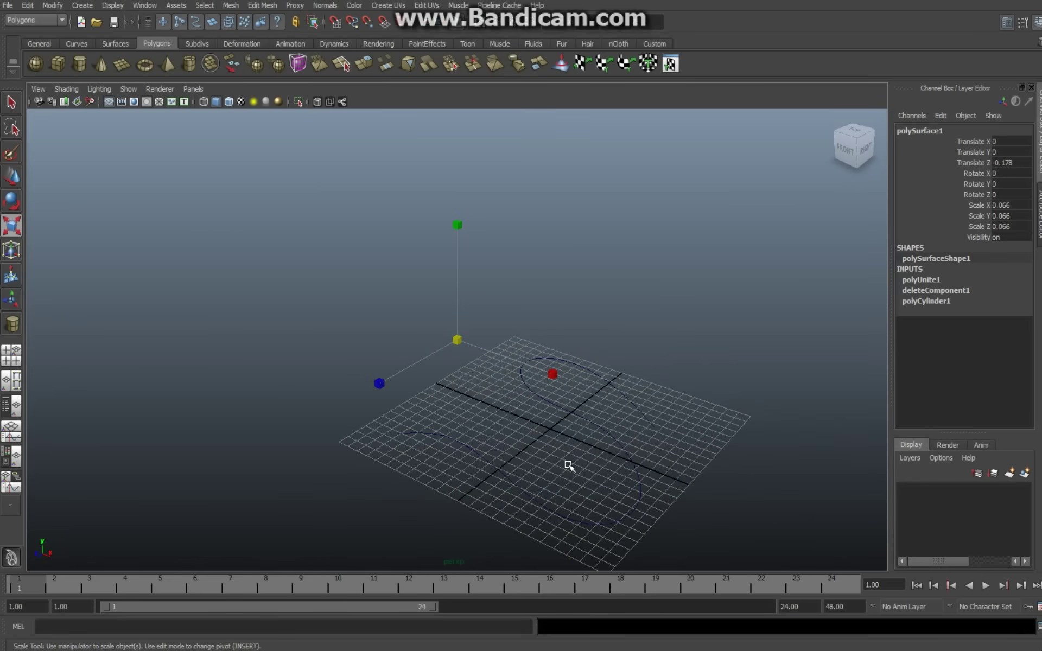
- Move curve1 up to Translate Y 6.741 and back to Translate Z -3.351
click(428, 445)
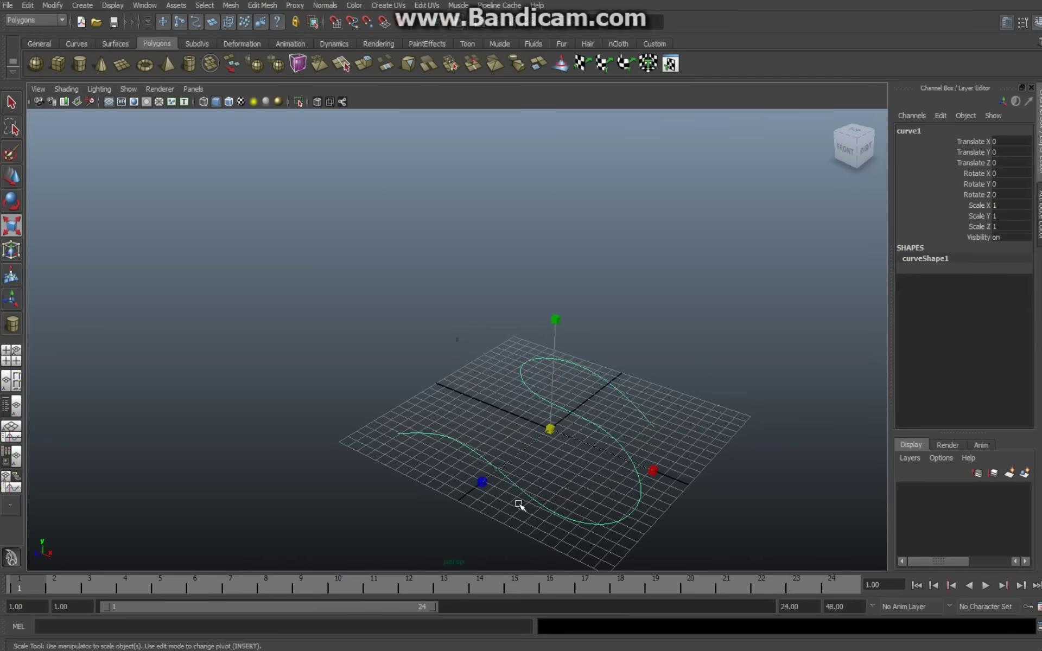
key(w)
drag(555, 363, 561, 269)
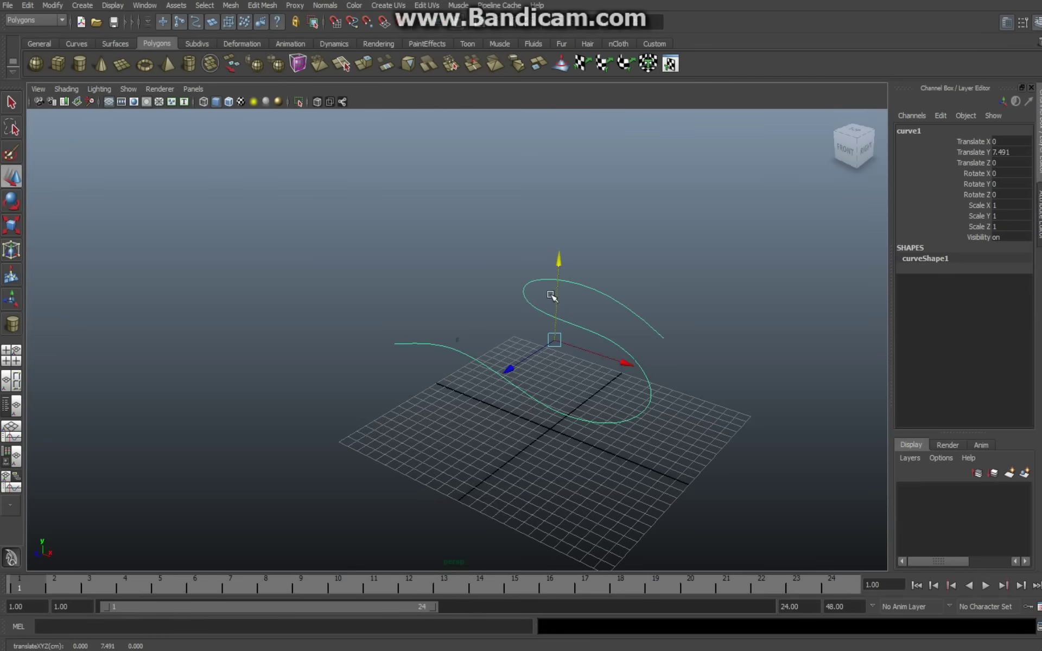
alt+drag(337, 405, 543, 393)
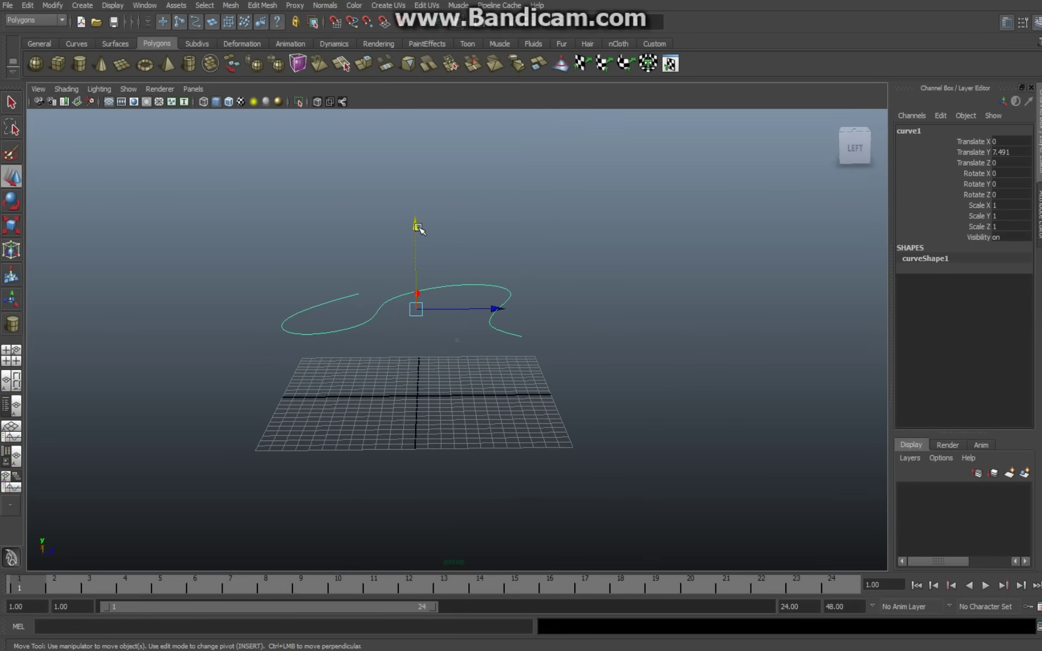
drag(418, 226, 417, 235)
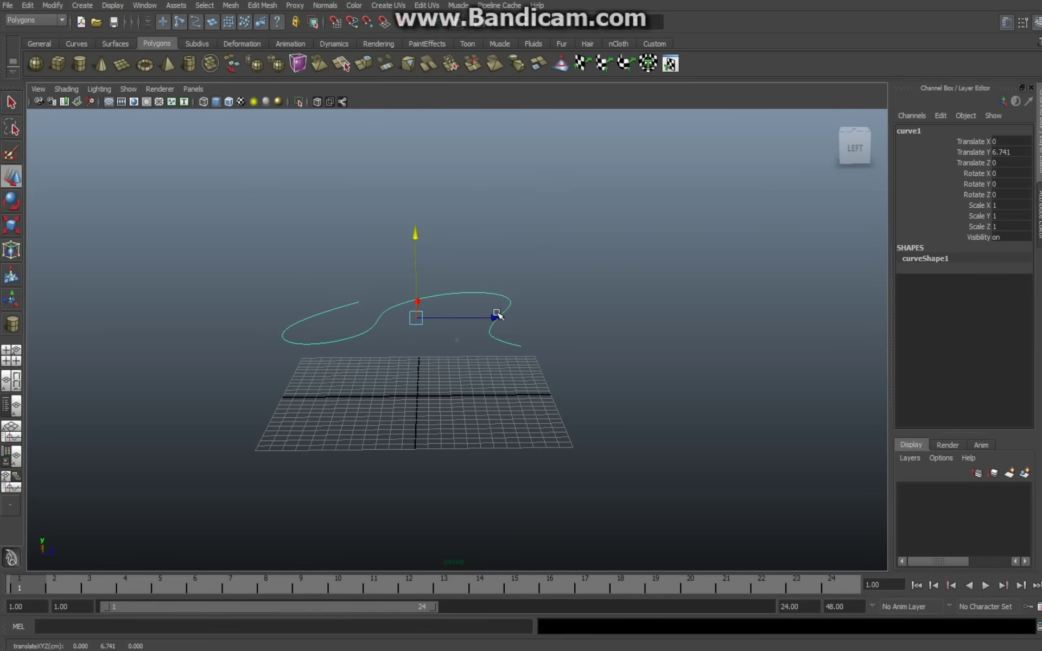
drag(496, 318, 457, 319)
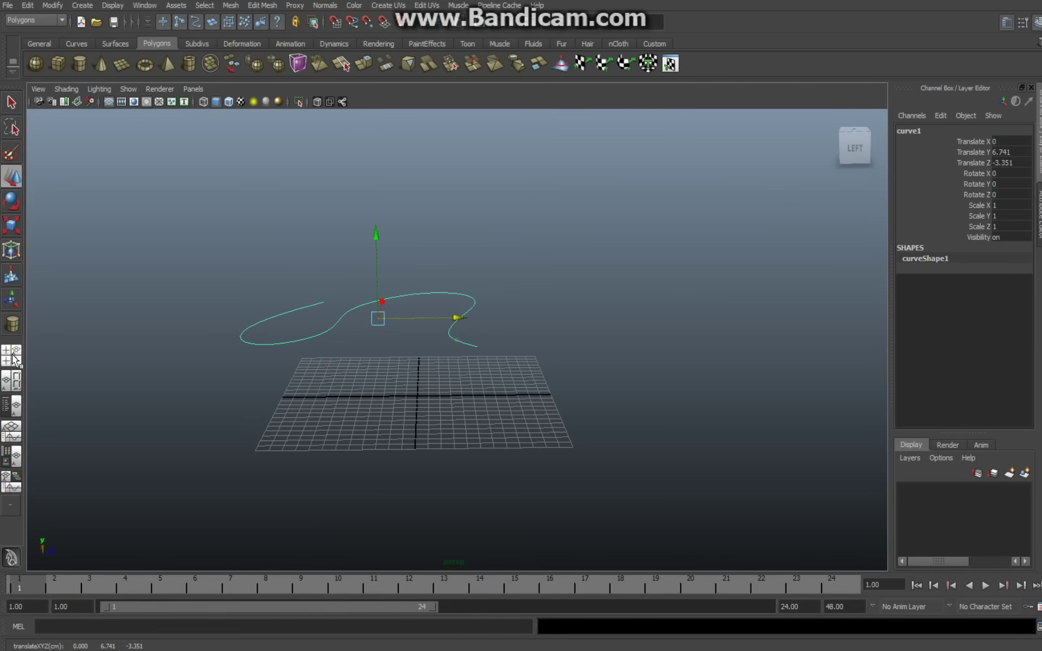
- Check the raised curve's position in the four-view layout and a maximized front view
click(13, 357)
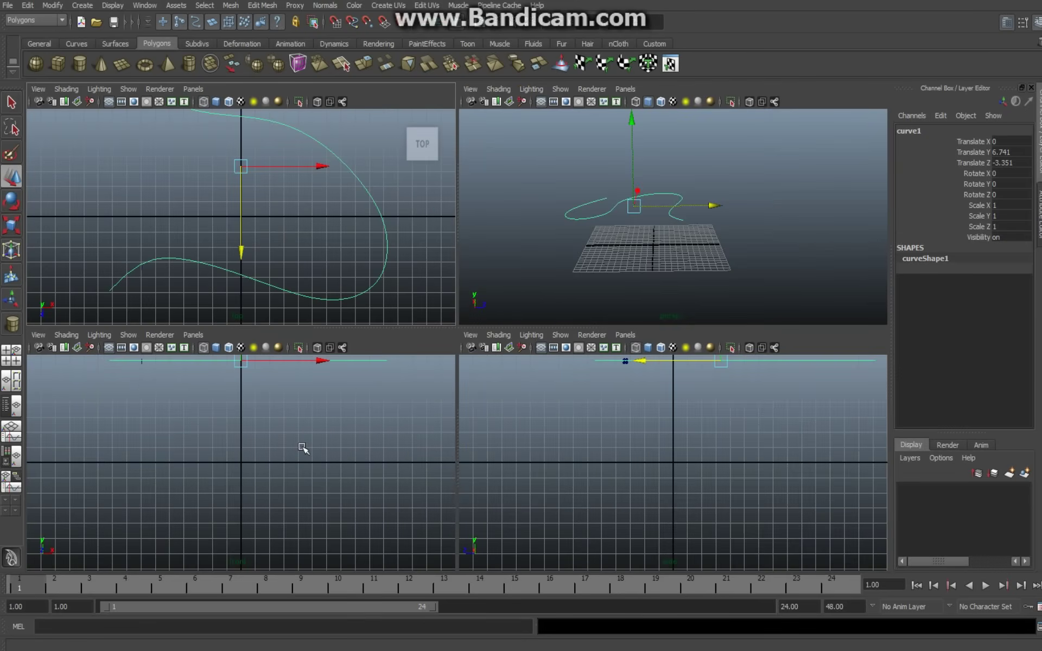
key(space)
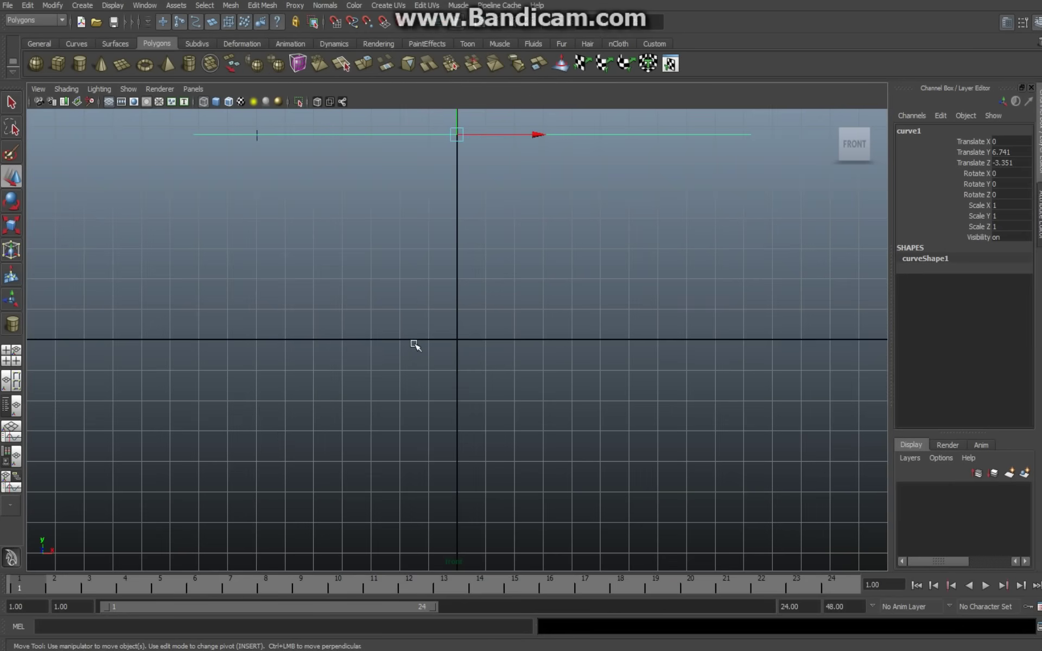
scroll(415, 345, down, 6)
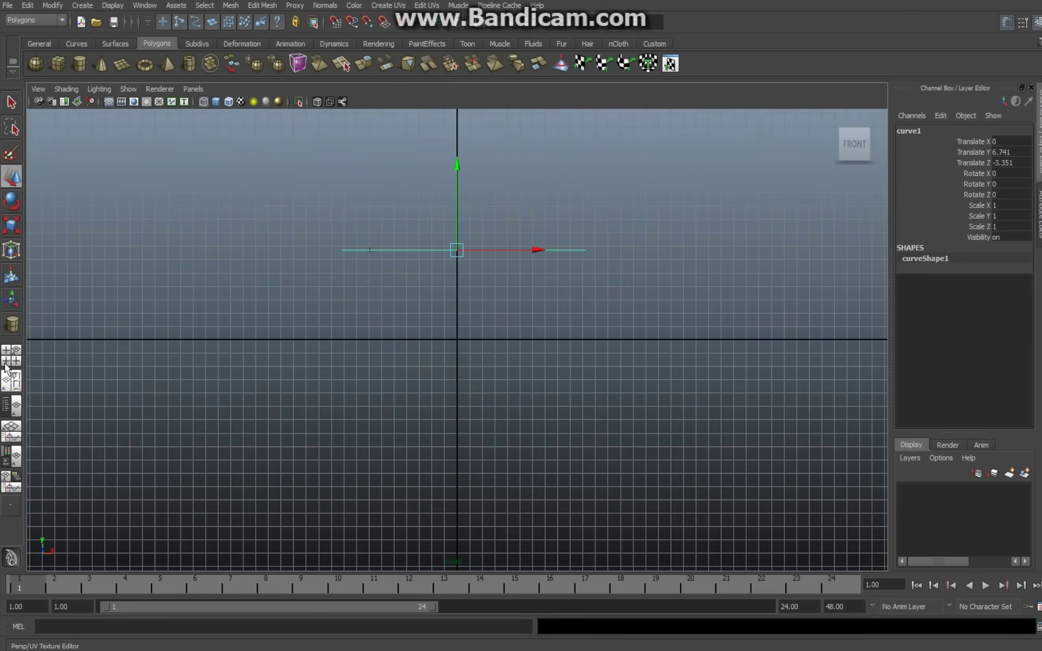
key(space)
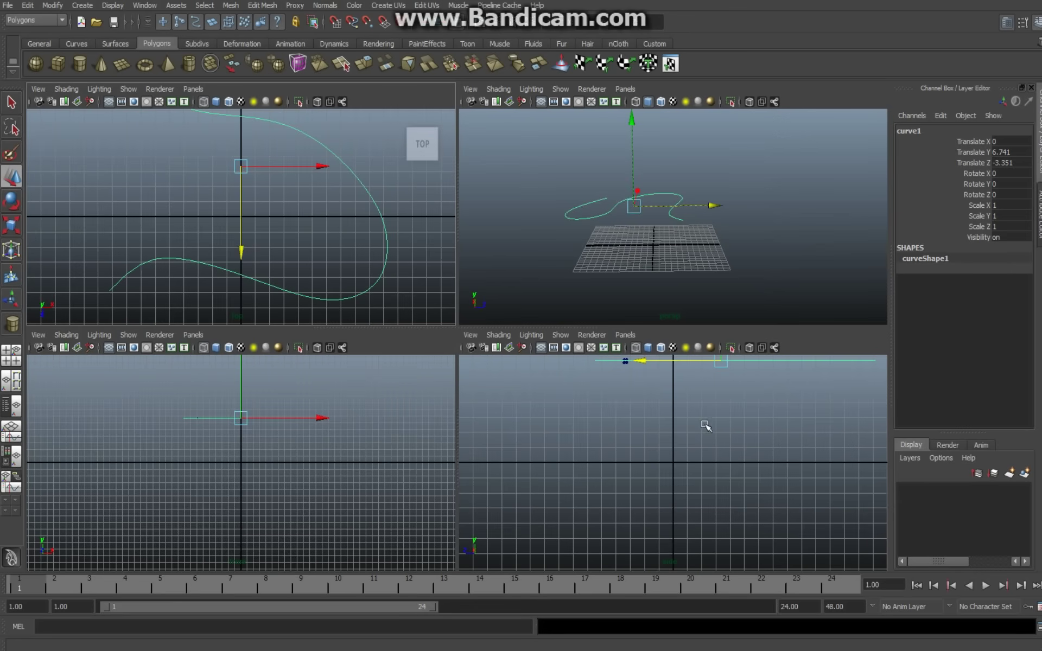
scroll(726, 450, down, 2)
scroll(725, 450, down, 2)
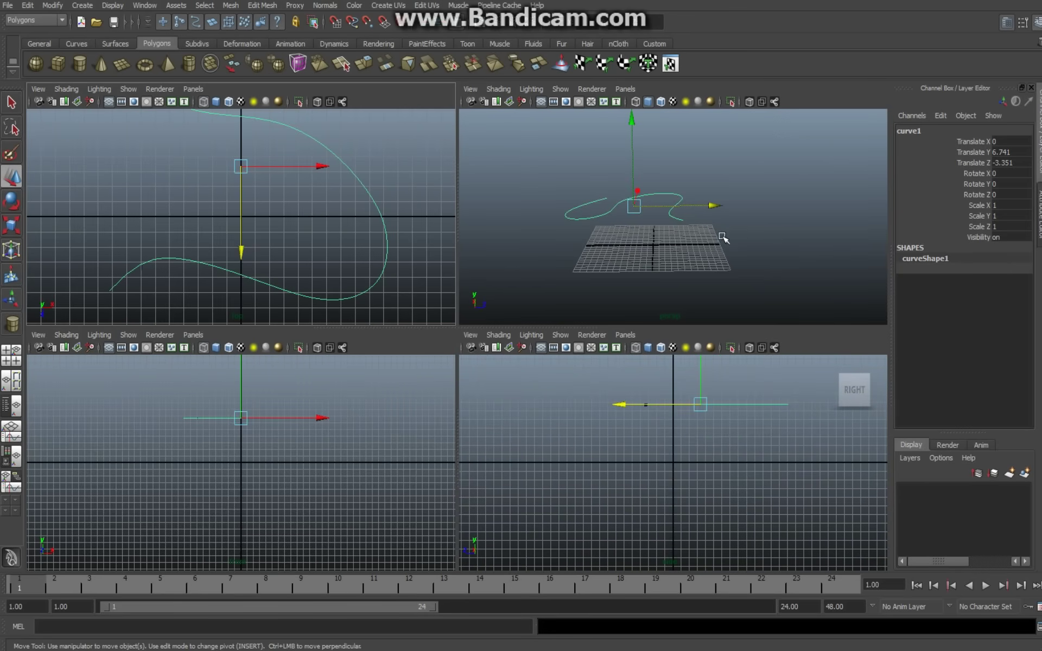
- Select the combined circles polySurface1 and move it along X and Z toward curve1's start
key(space)
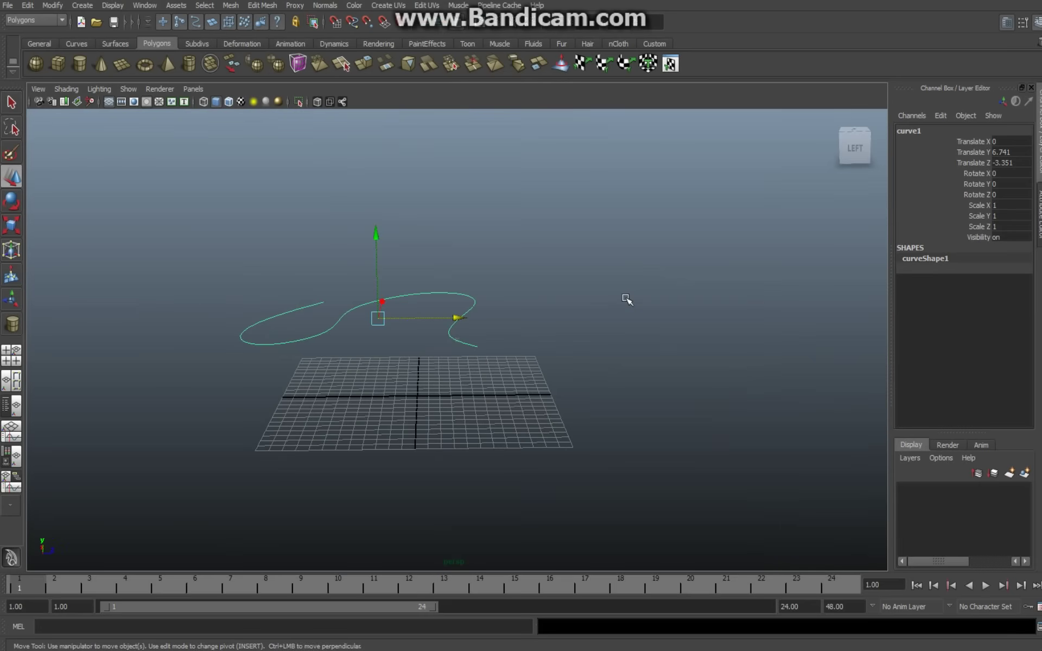
alt+drag(628, 351, 447, 349)
scroll(453, 353, up, 3)
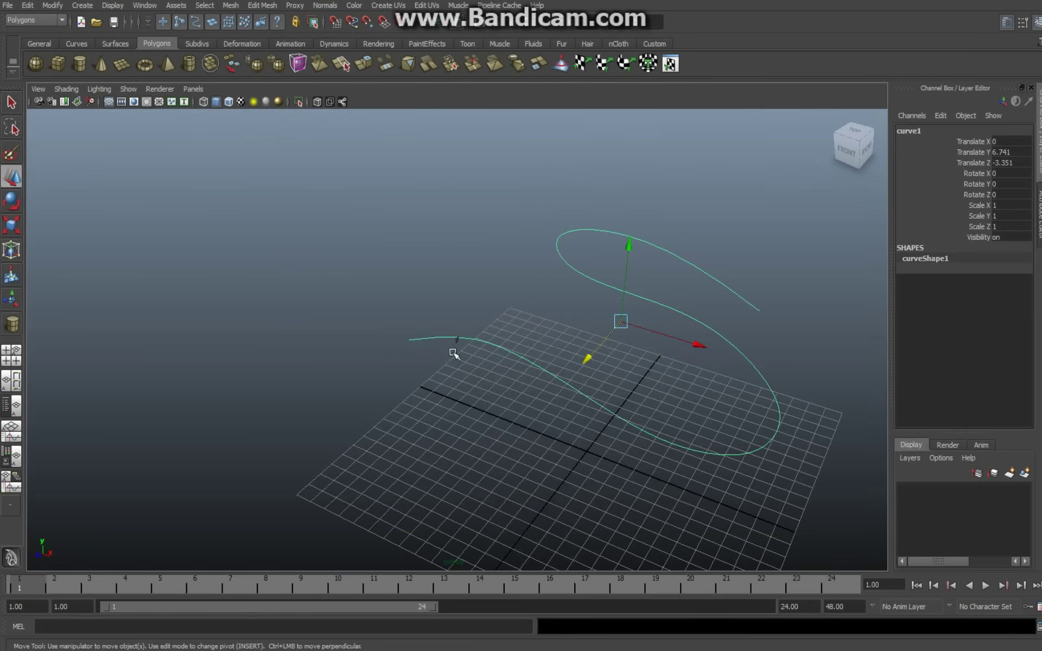
scroll(454, 354, up, 2)
click(456, 340)
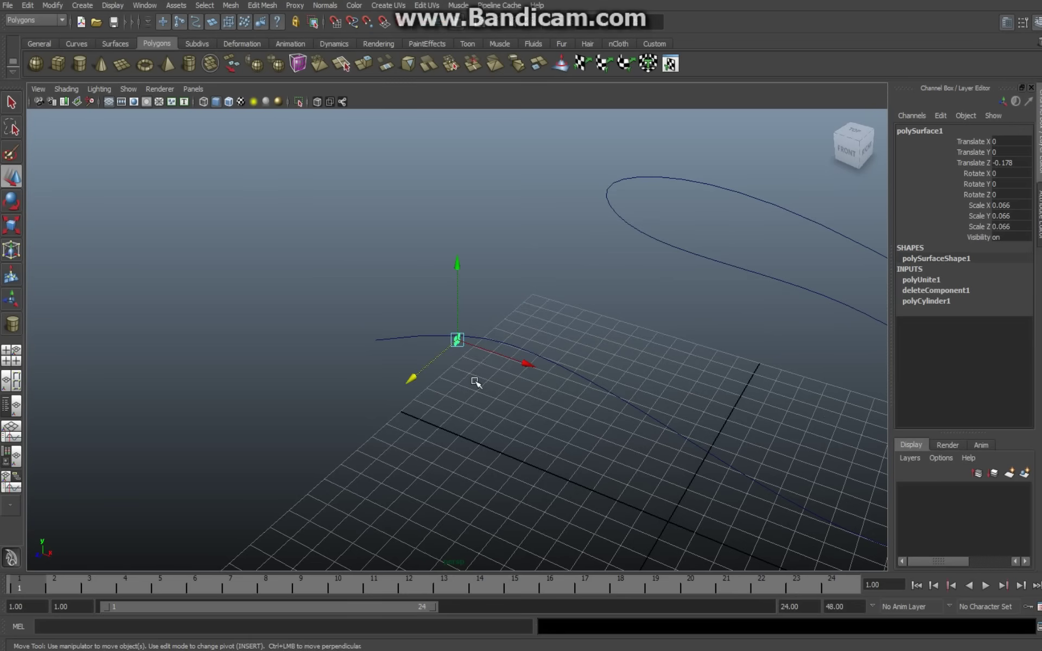
drag(526, 366, 468, 359)
drag(353, 358, 331, 385)
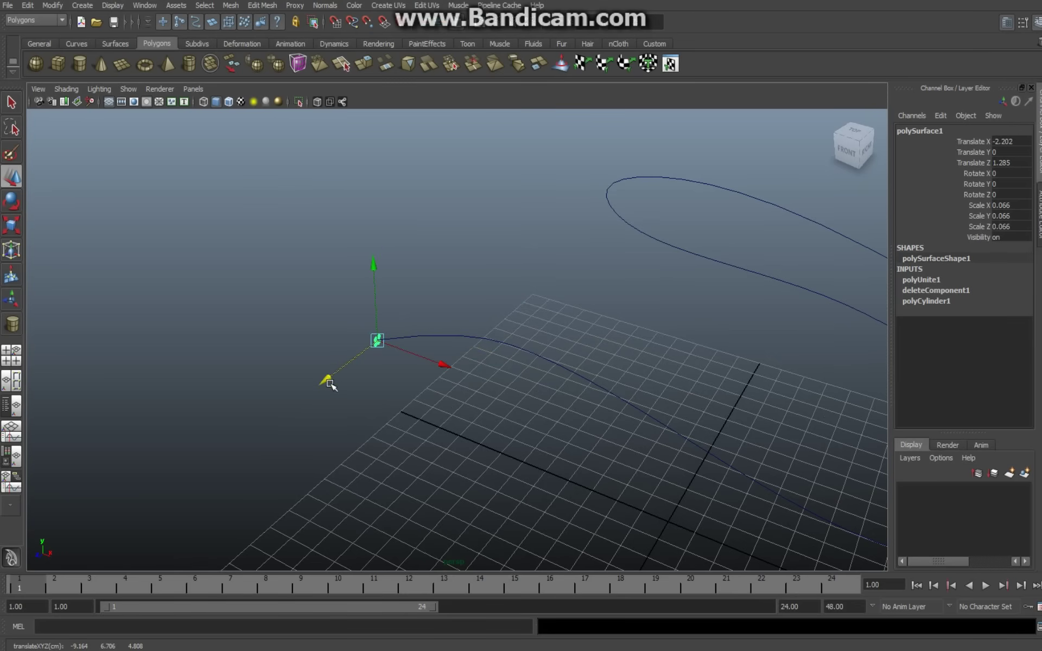
- Fine-tune the circles' Z and Y to sit at curve1's start (X -2.202, Y 0.011, Z 1.337)
key(f)
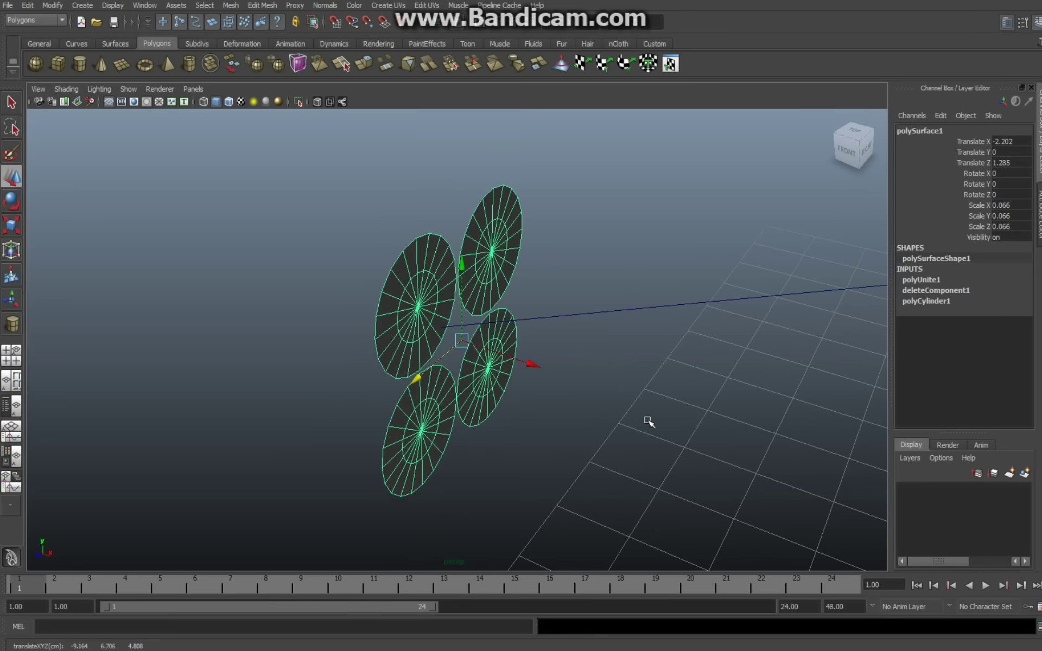
alt+drag(648, 422, 554, 364)
drag(375, 336, 337, 334)
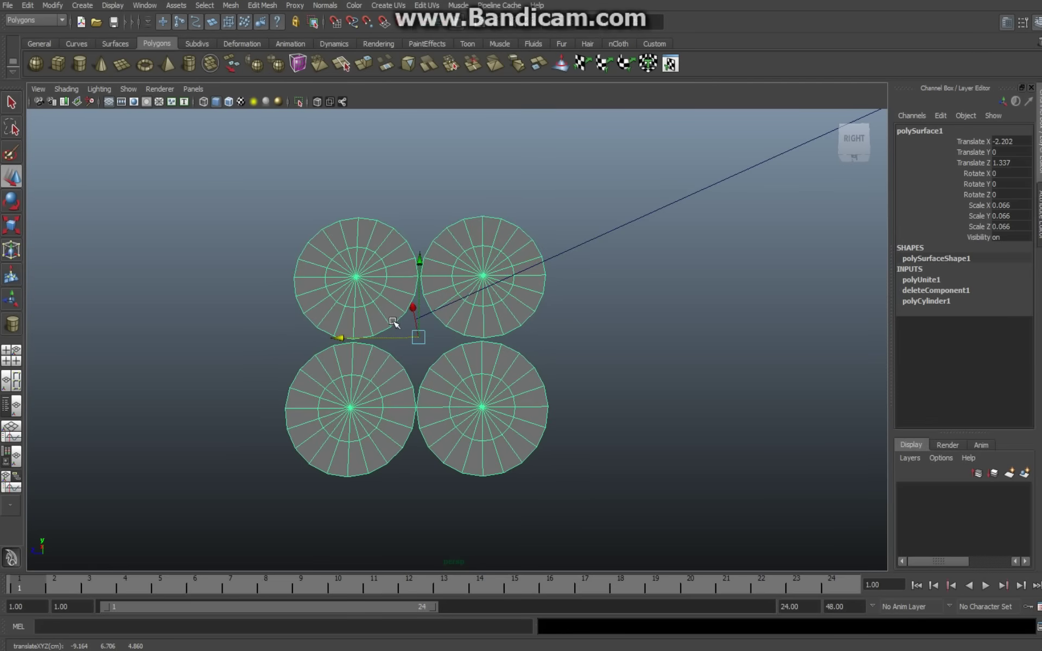
drag(419, 261, 418, 252)
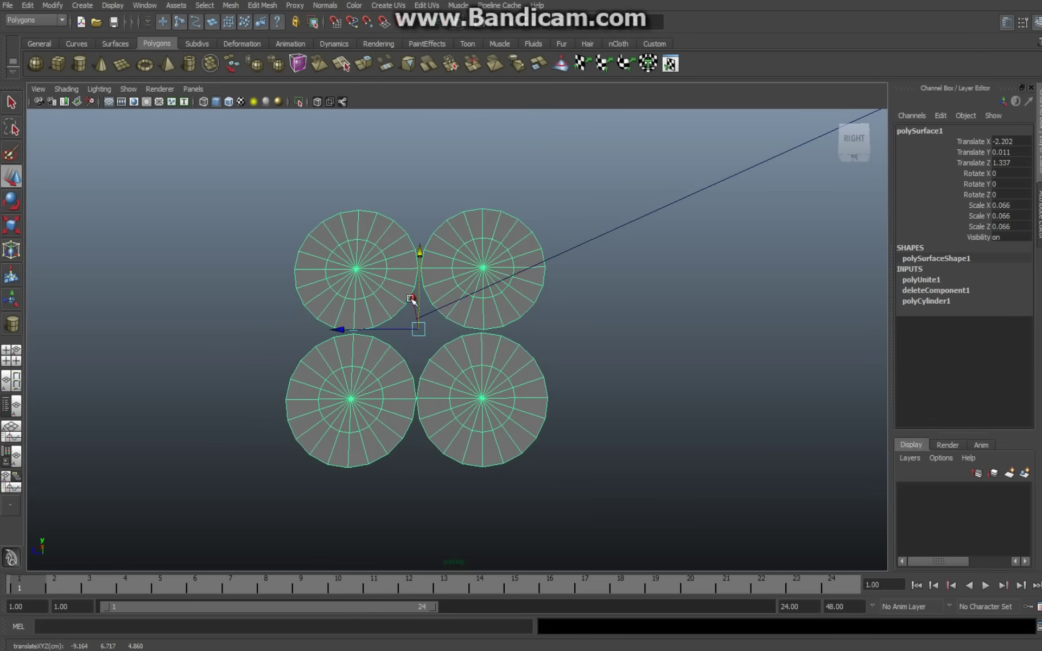
alt+drag(287, 369, 488, 395)
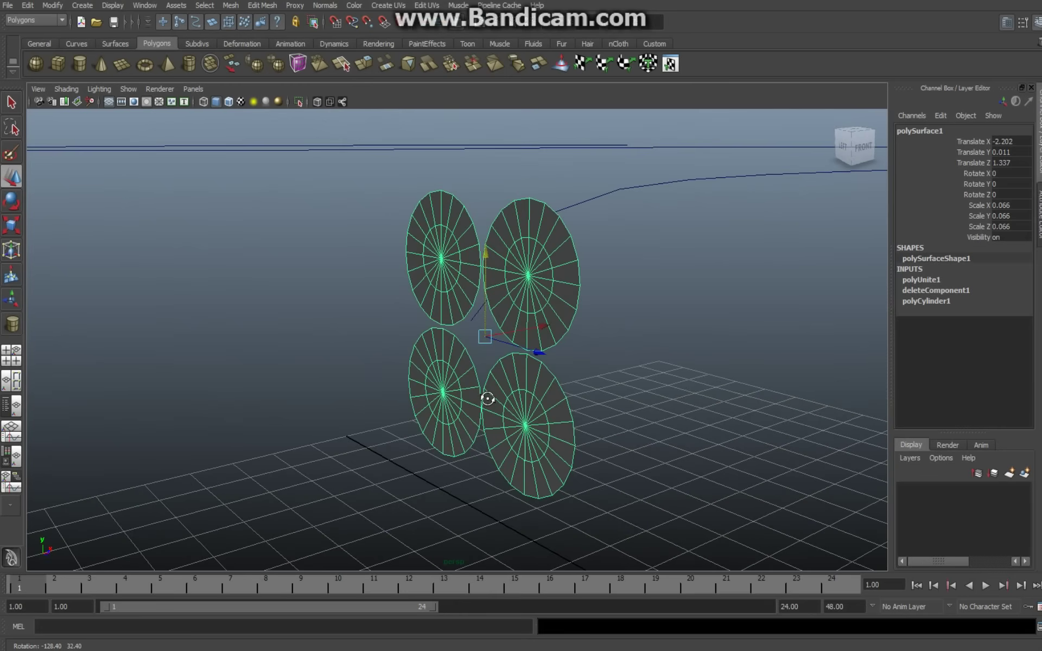
scroll(625, 395, down, 6)
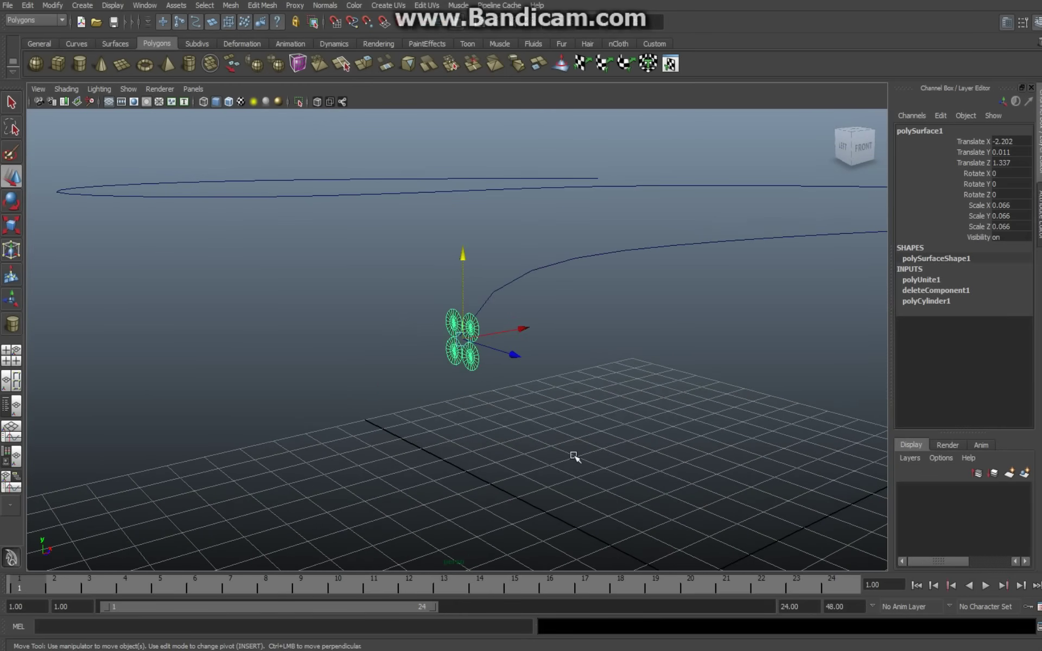
mouse_move(649, 433)
alt+mouse_down()
mouse_move(673, 442)
mouse_move(663, 449)
mouse_move(705, 437)
mouse_move(668, 444)
alt+mouse_up()
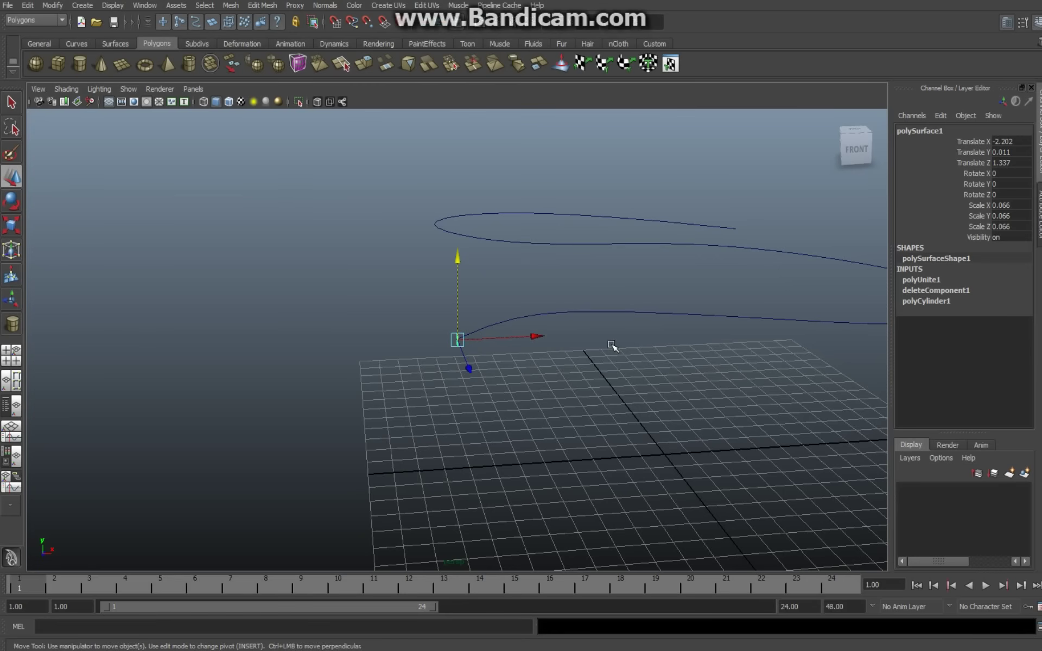
- Select curve1 plus the circle faces and apply Edit Mesh > Extrude, creating polyExtrudeFace1
click(617, 312)
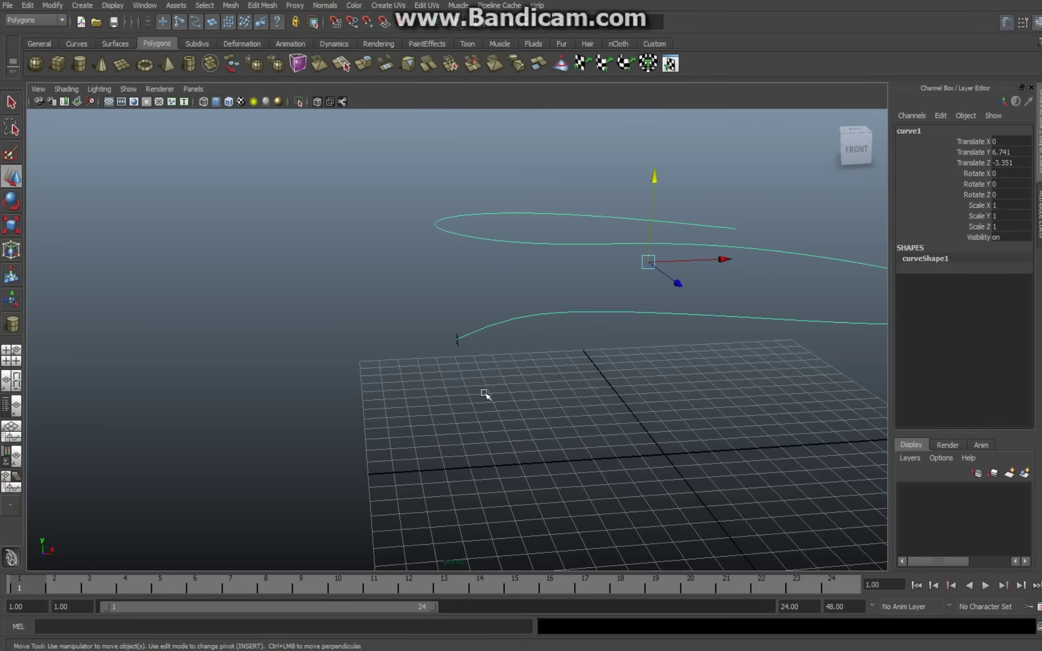
click(458, 340)
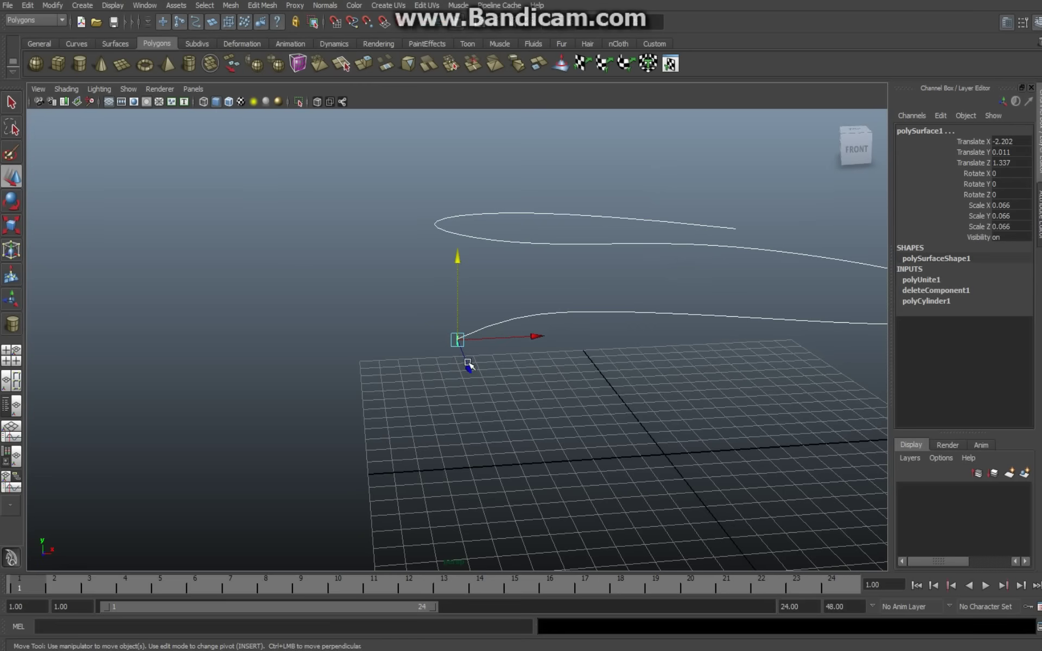
click(232, 5)
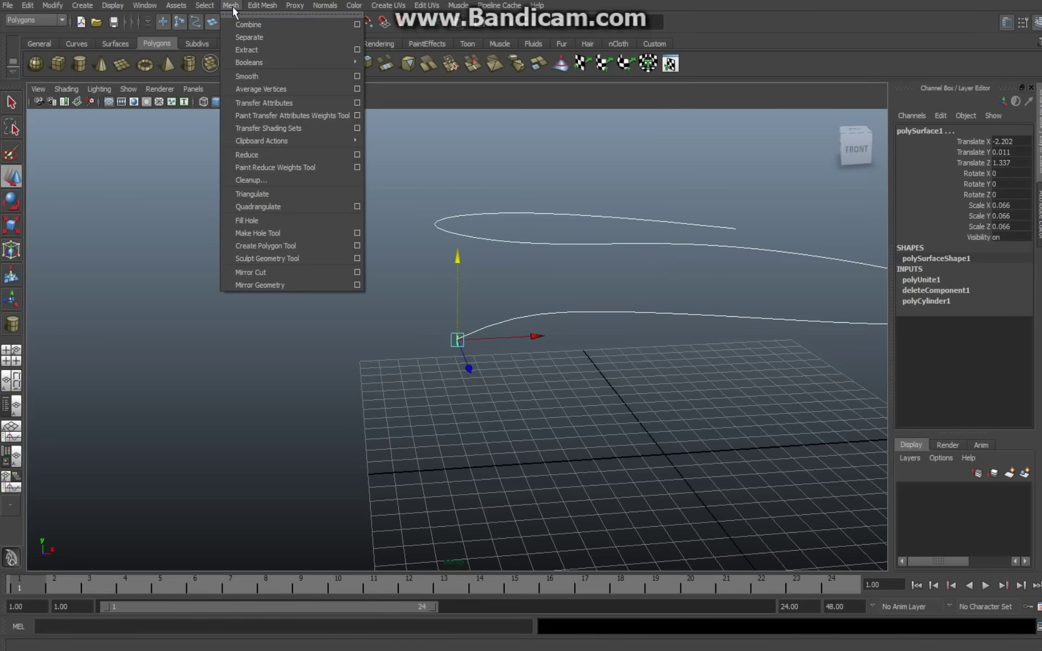
mouse_move(266, 7)
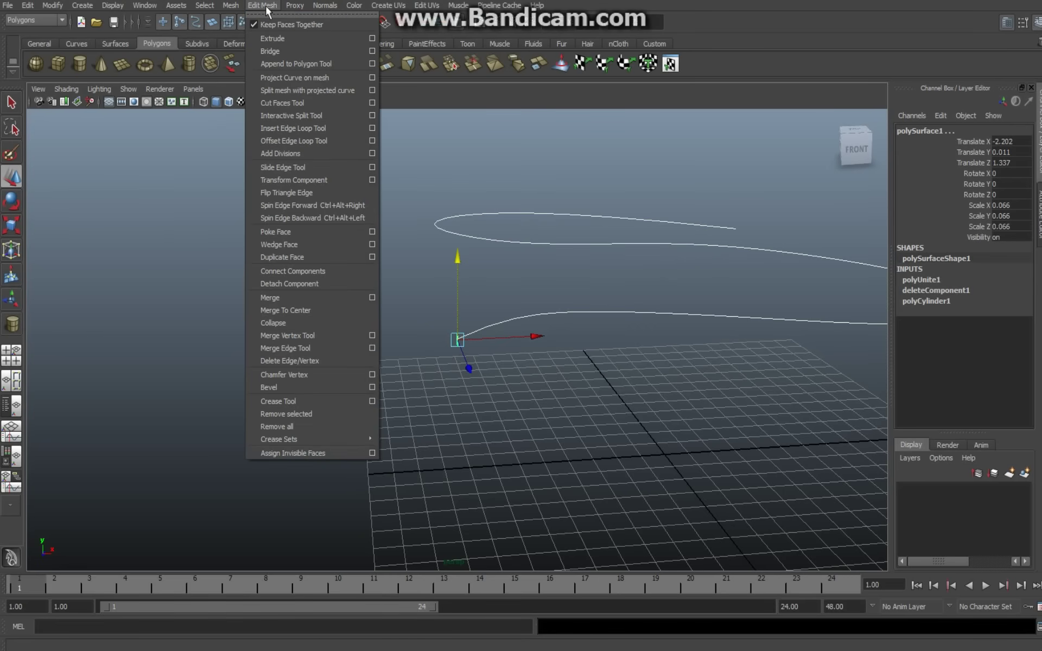
click(272, 39)
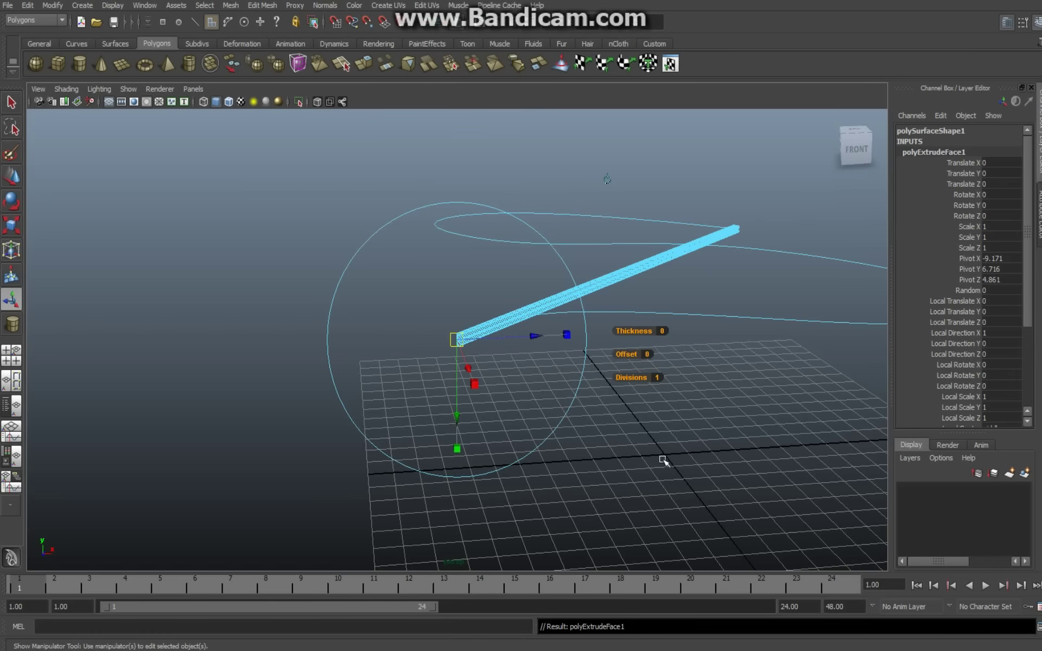
- Set the extrusion's Divisions to 500 so it follows the whole curve, then open its Attribute Editor
click(657, 378)
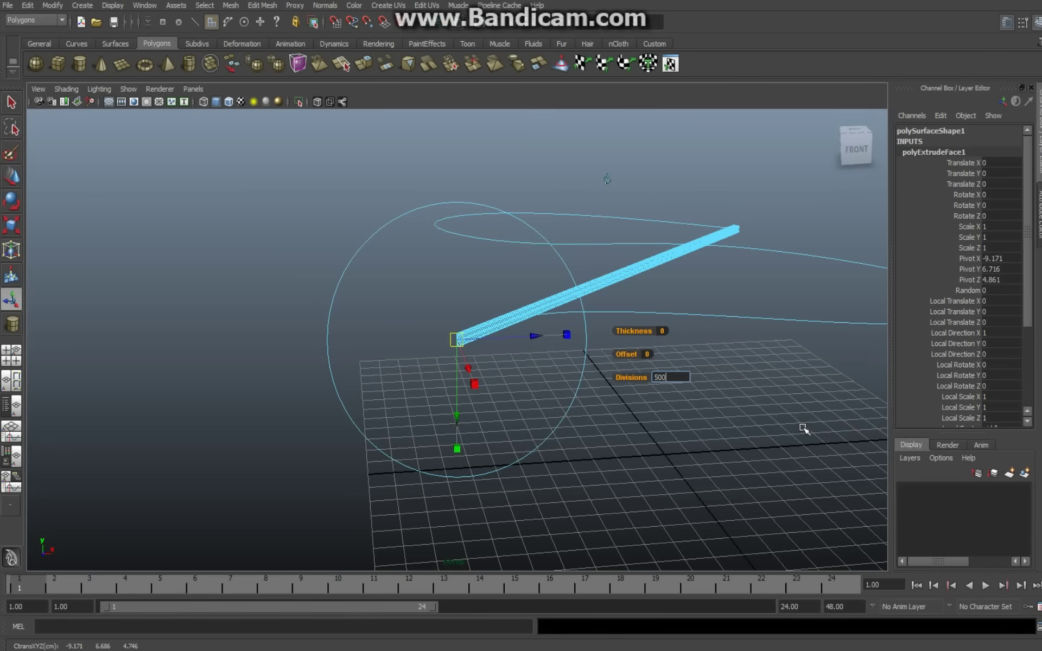
key(Return)
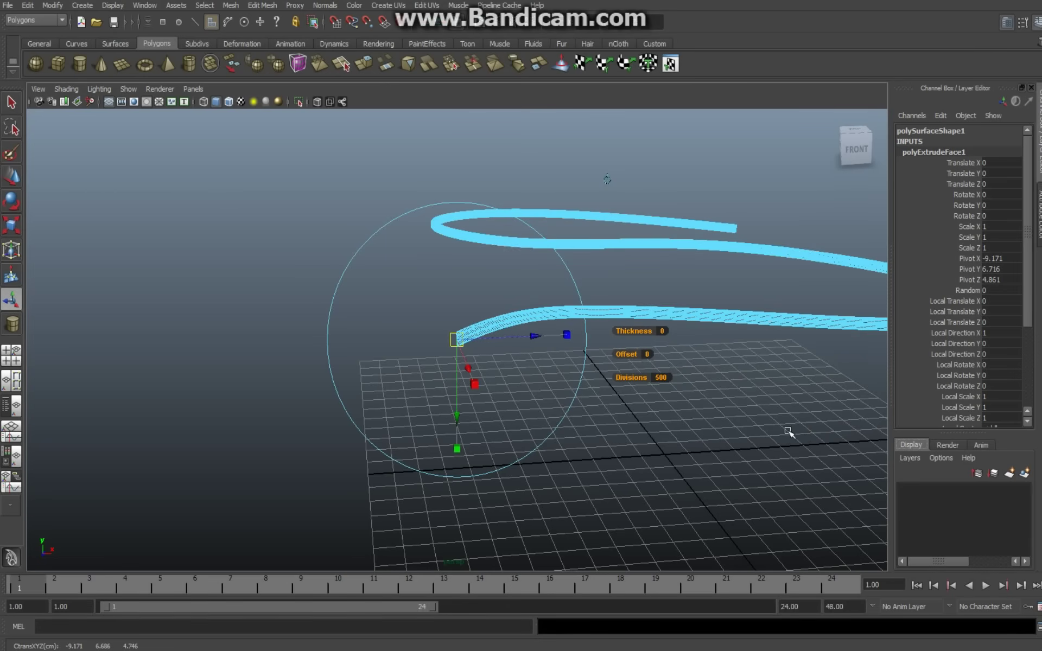
alt+drag(674, 449, 731, 458)
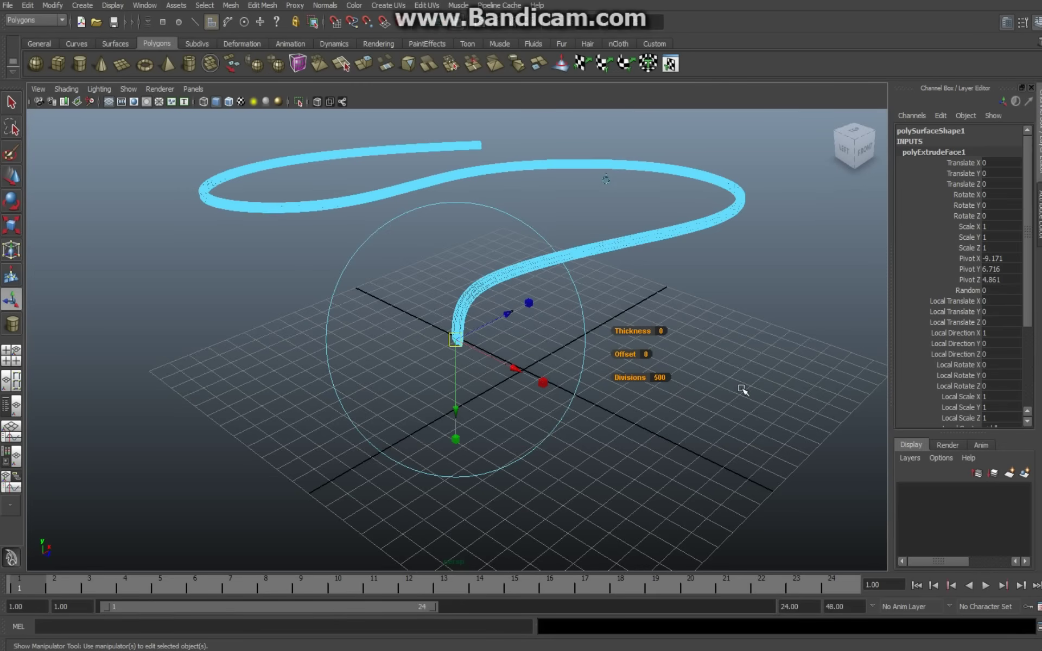
mouse_move(735, 421)
alt+mouse_down()
mouse_move(735, 405)
mouse_move(710, 410)
mouse_move(722, 414)
alt+mouse_up()
alt+middle_drag(733, 402, 623, 465)
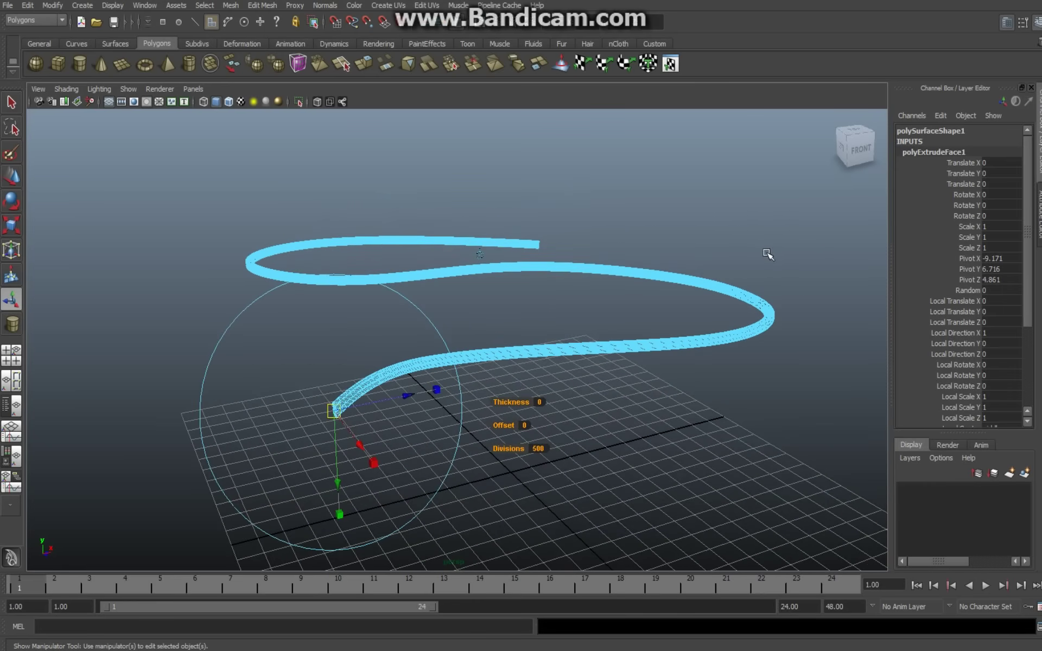
key(ctrl+a)
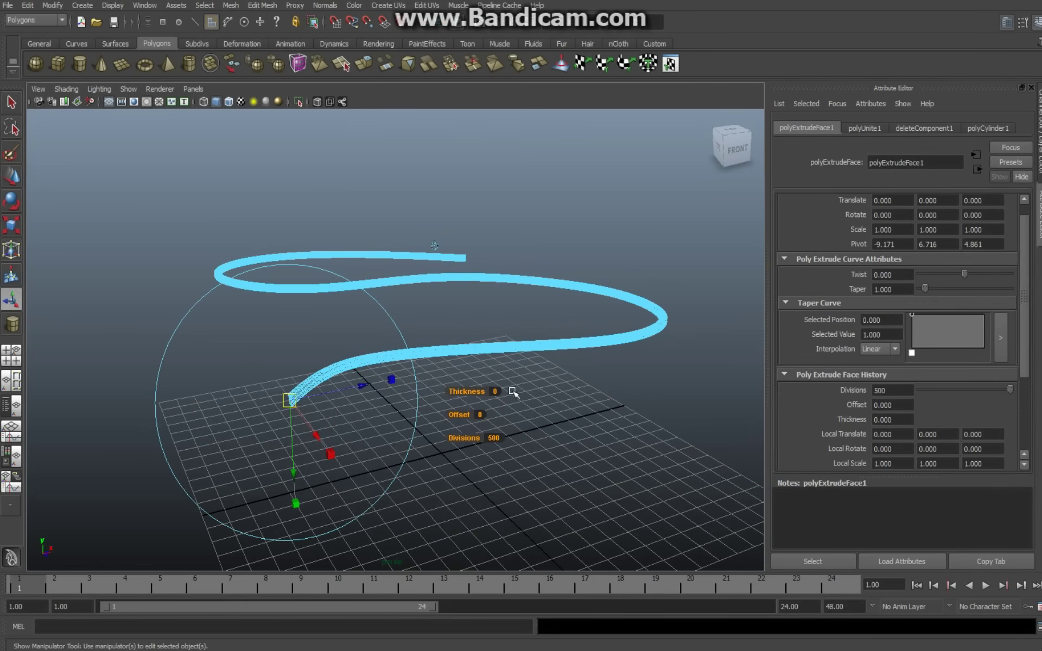
- Set polyExtrudeFace1's Twist to 5000 so the four strands wind together like rope
scroll(511, 391, up, 8)
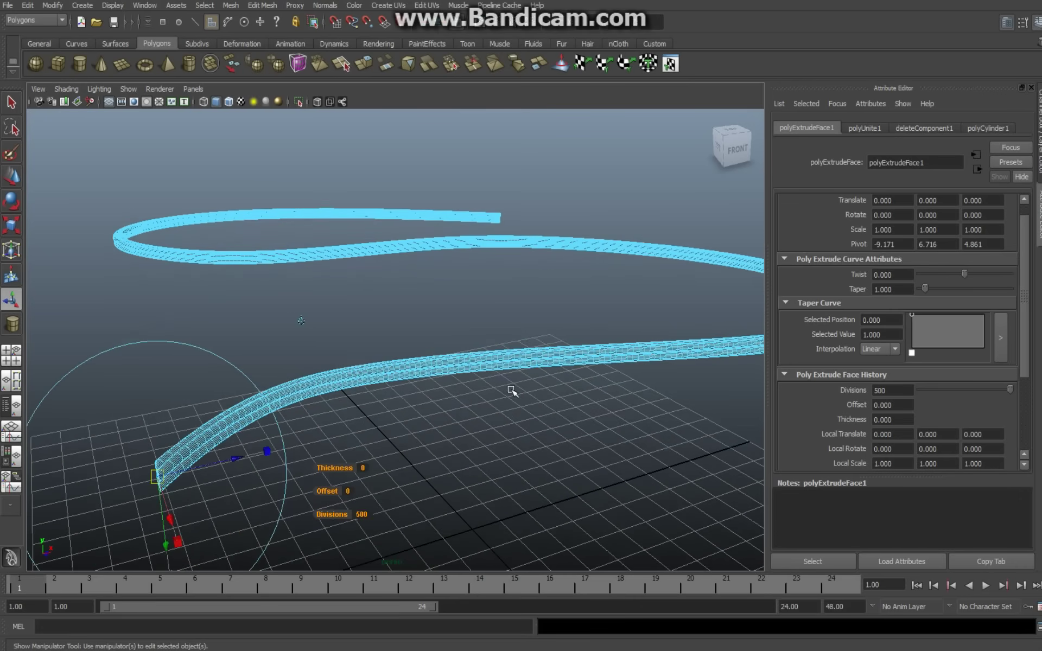
scroll(512, 391, up, 8)
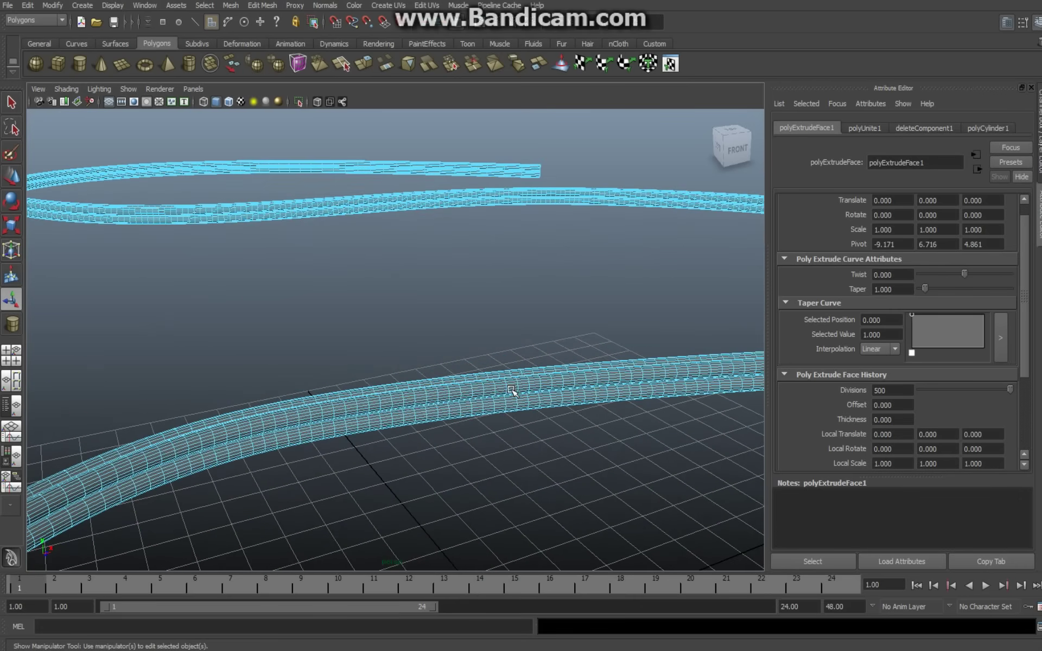
scroll(512, 391, up, 4)
key(f)
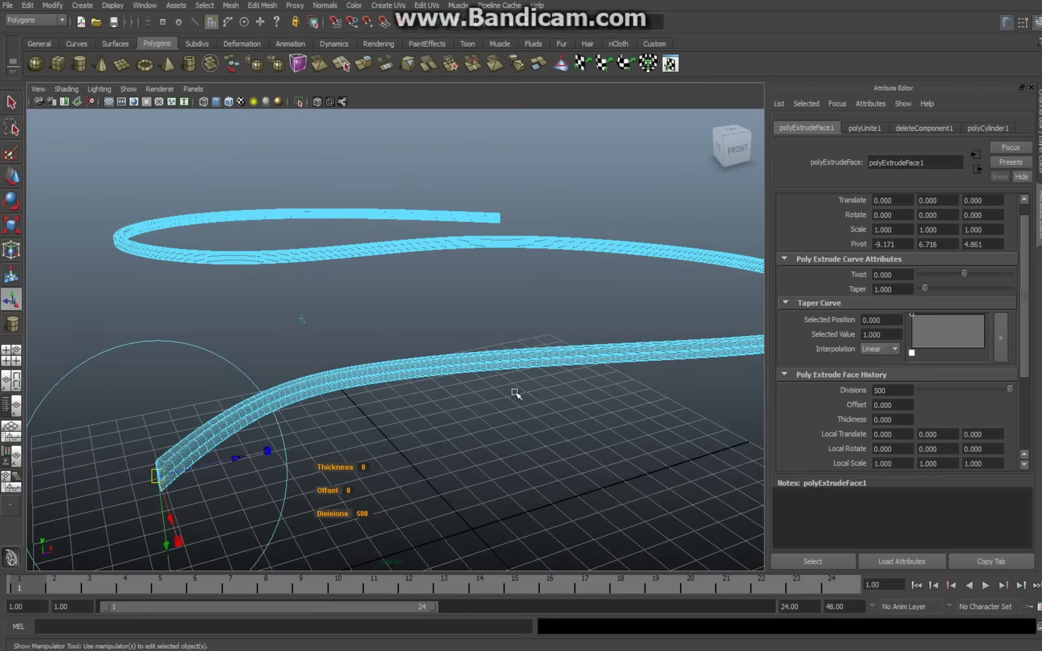
scroll(515, 392, up, 6)
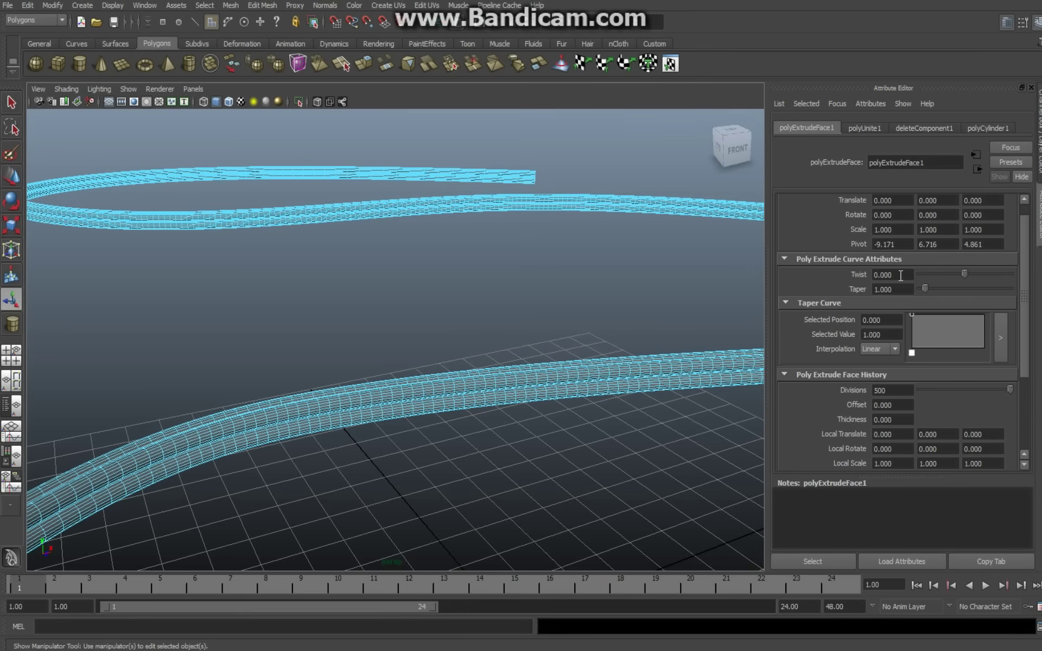
drag(900, 275, 846, 277)
text(5000)
key(Return)
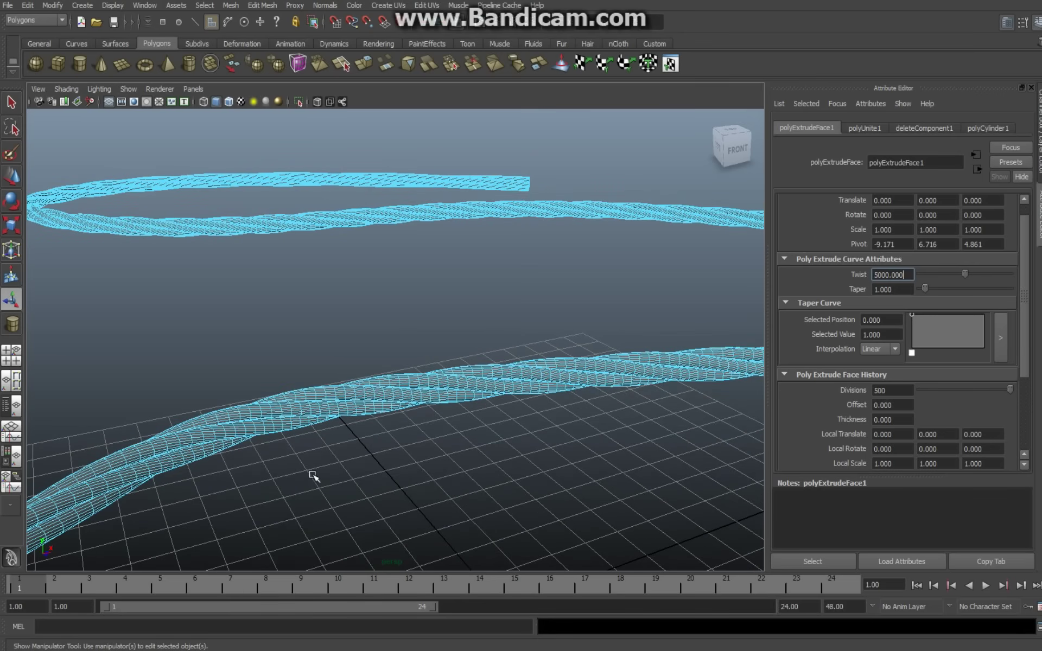
alt+drag(349, 489, 358, 500)
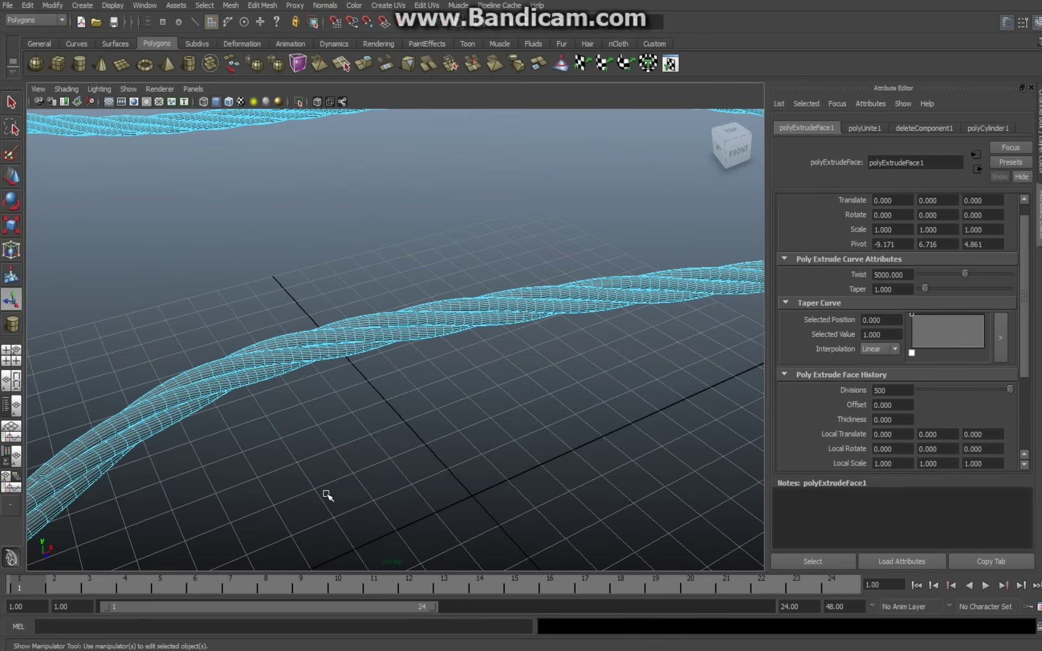
alt+middle_drag(298, 486, 326, 470)
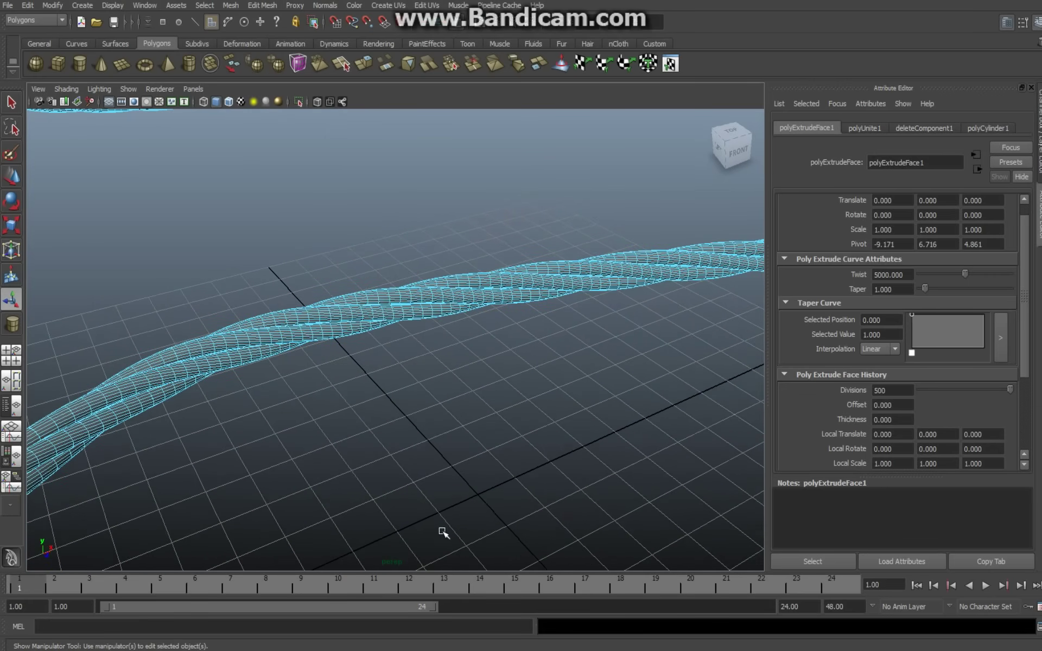